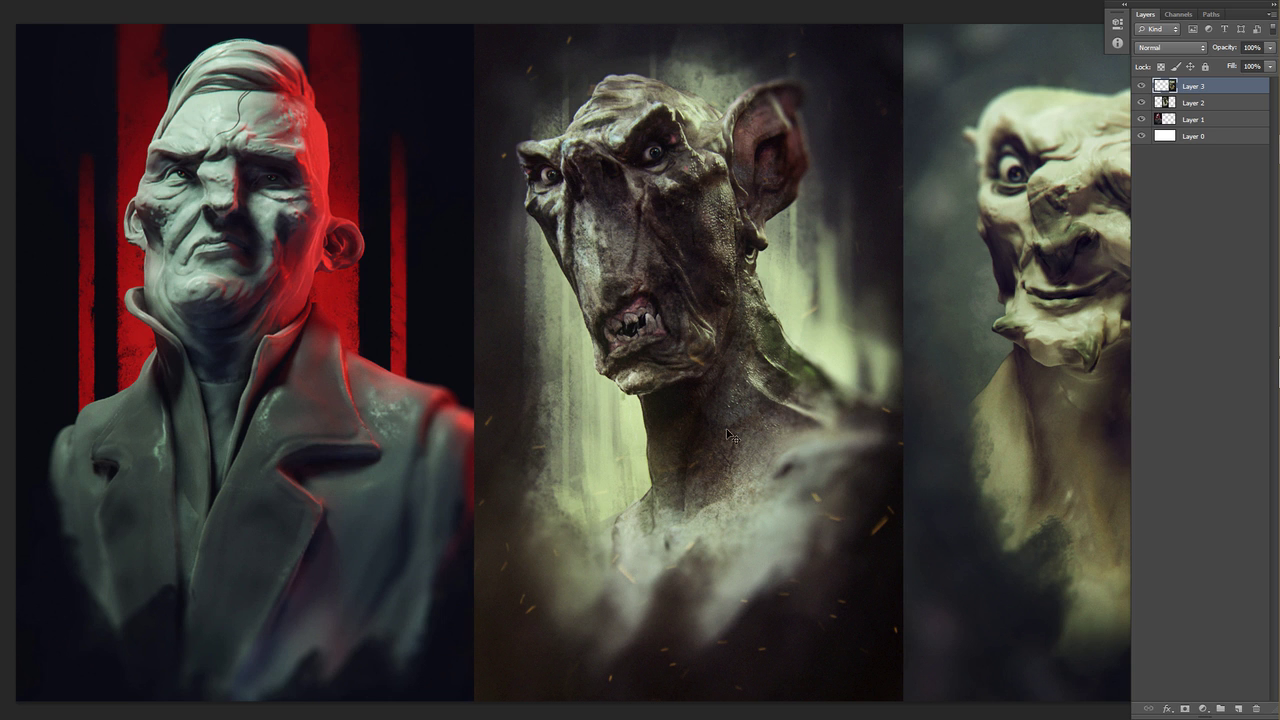
Zoom and pan across the bust reference sheet, moving from the grey bust to the pale creature sculpture.
{"action": "left_click_drag", "start_coordinate": [272, 186], "coordinate": [520, 309]}
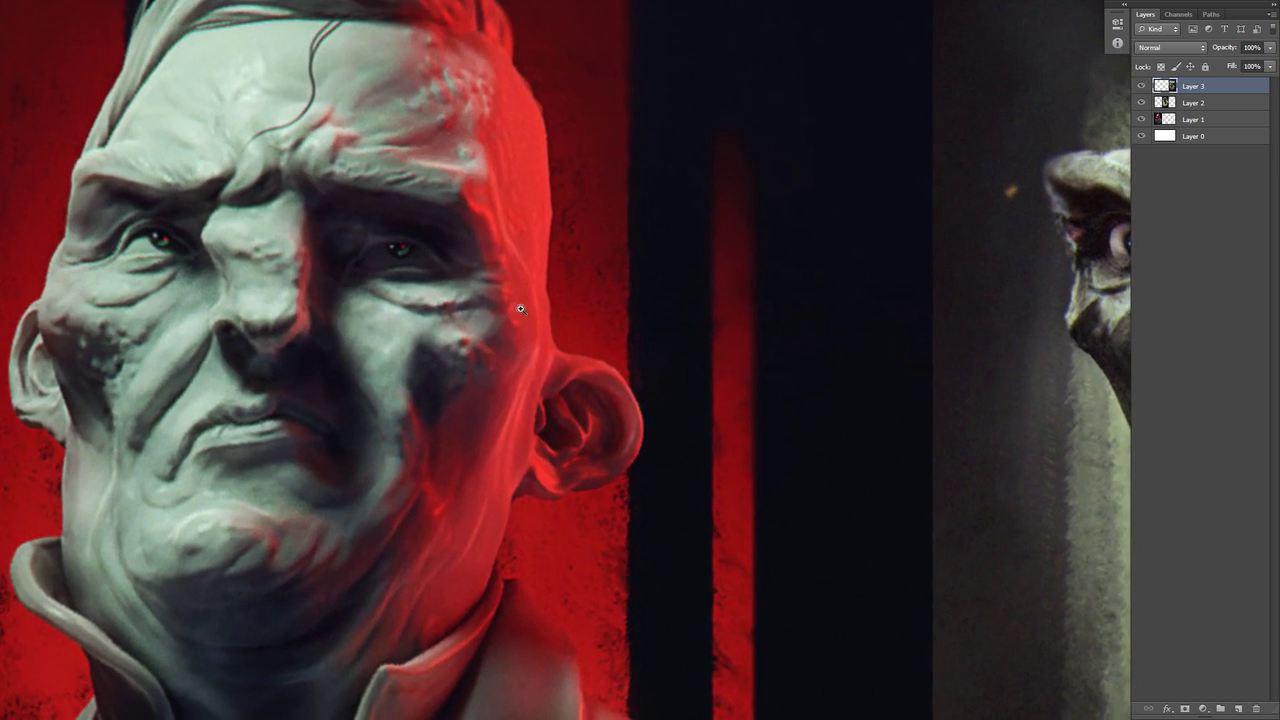
{"action": "left_click", "coordinate": [520, 309], "text": "alt"}
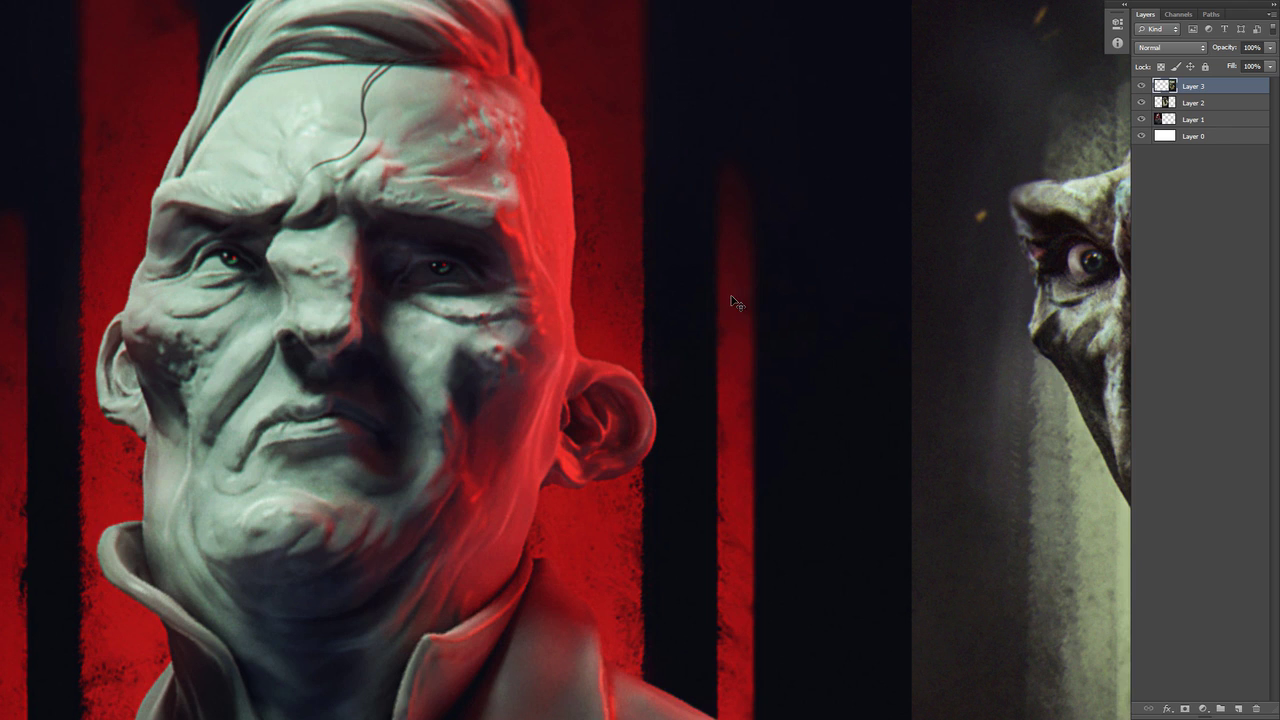
{"action": "mouse_move", "coordinate": [735, 323]}
{"action": "left_mouse_down"}
{"action": "mouse_move", "coordinate": [686, 329]}
{"action": "mouse_move", "coordinate": [728, 312]}
{"action": "left_mouse_up"}
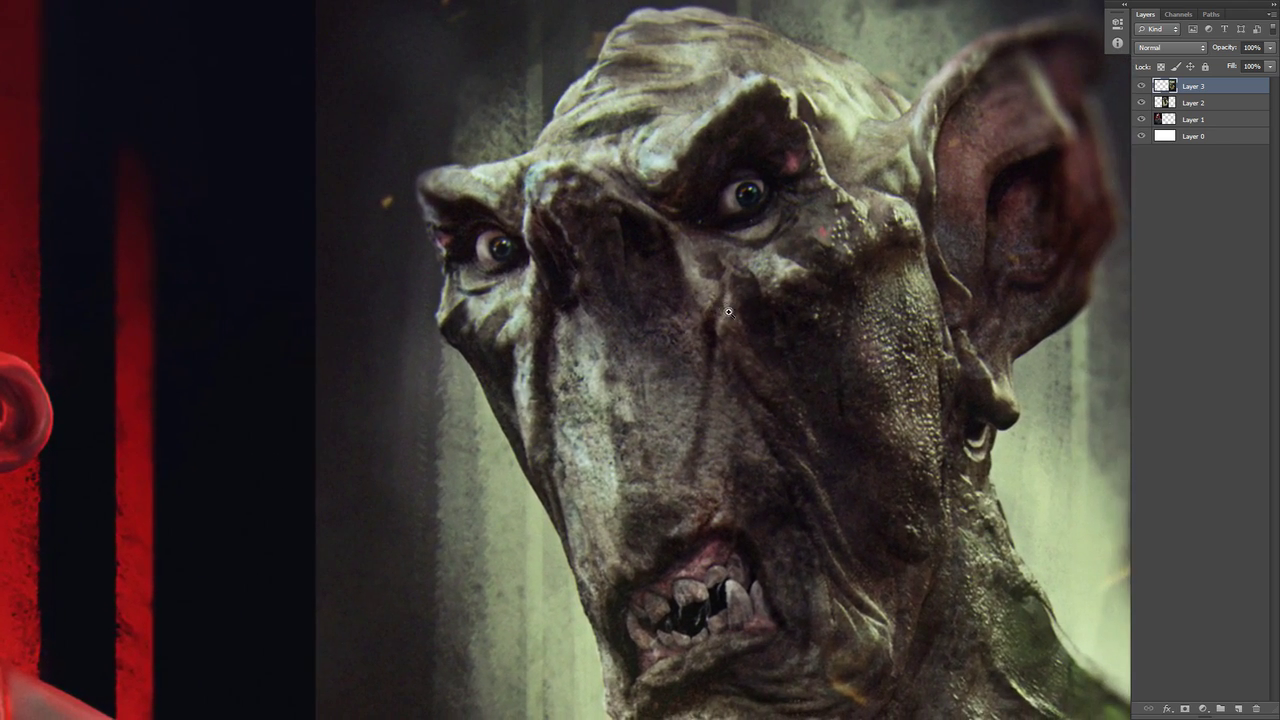
{"action": "left_click", "coordinate": [728, 312], "text": "alt"}
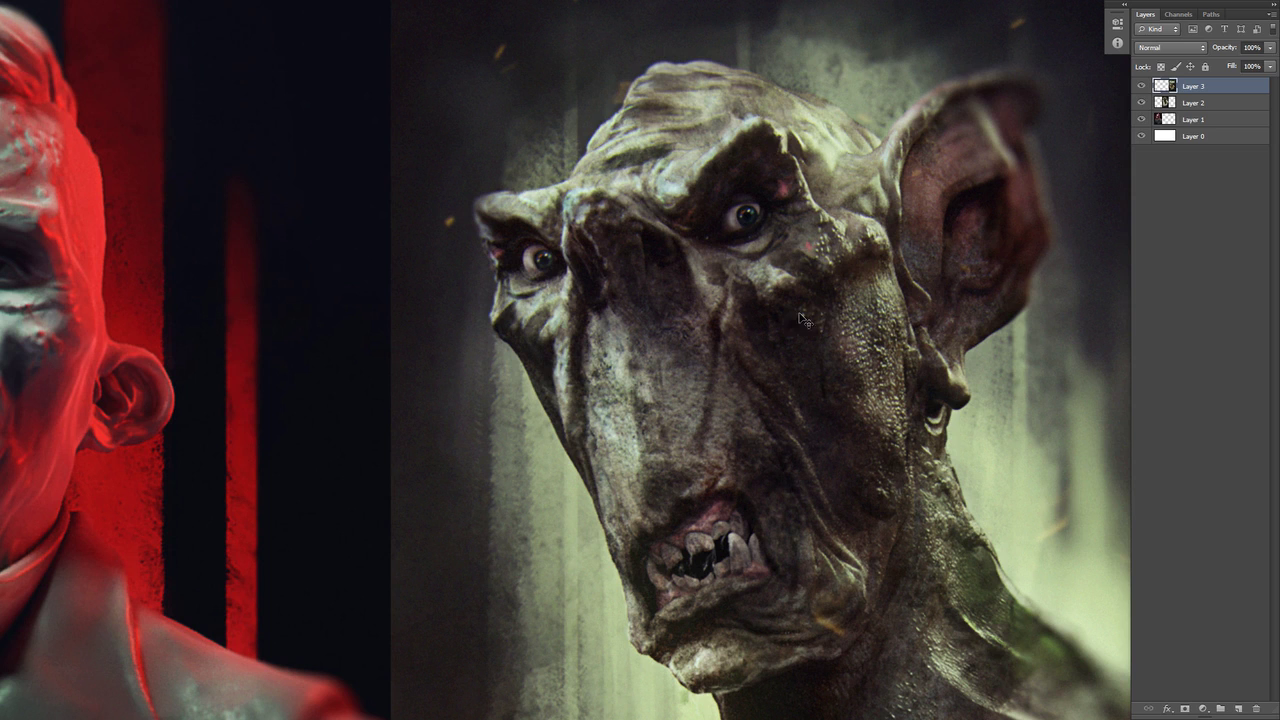
{"action": "left_click_drag", "start_coordinate": [984, 344], "coordinate": [240, 295]}
{"action": "left_click_drag", "start_coordinate": [820, 376], "coordinate": [775, 378]}
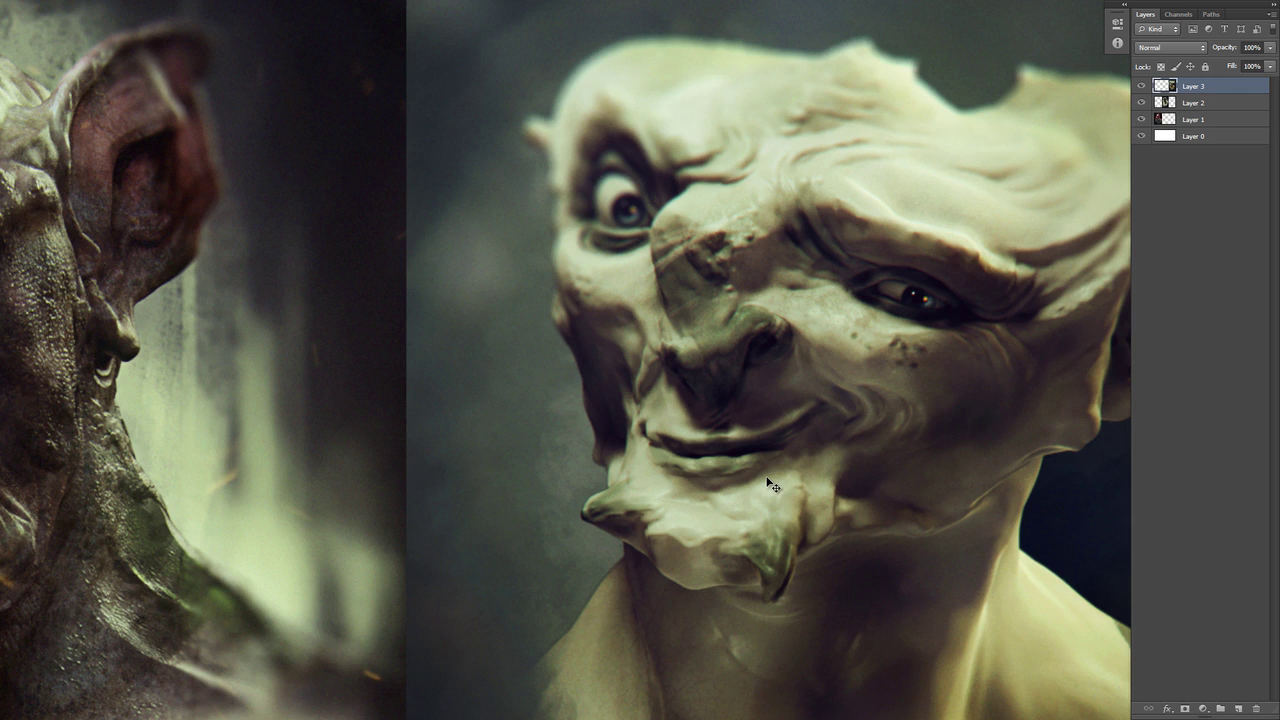
Switch to the turtle creature document and zoom around the painting.
{"action": "key", "text": "ctrl+Tab"}
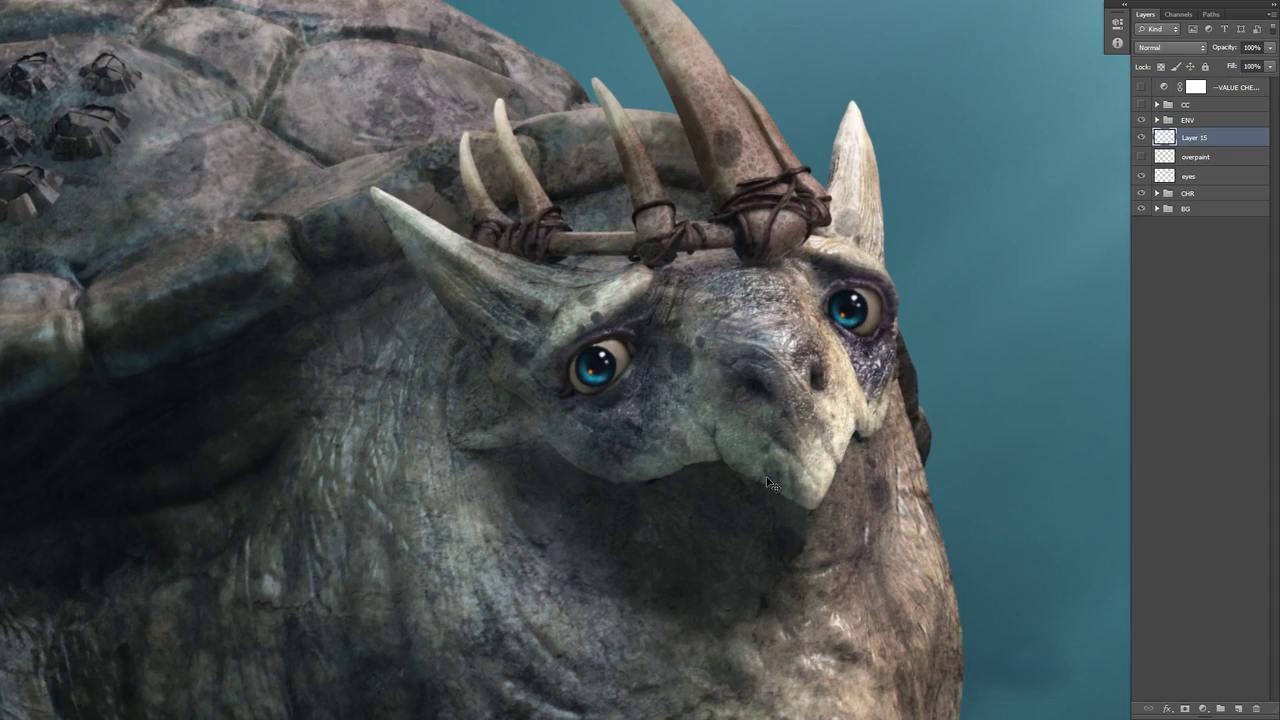
{"action": "scroll", "coordinate": [770, 346], "scroll_direction": "down", "scroll_amount": 1}
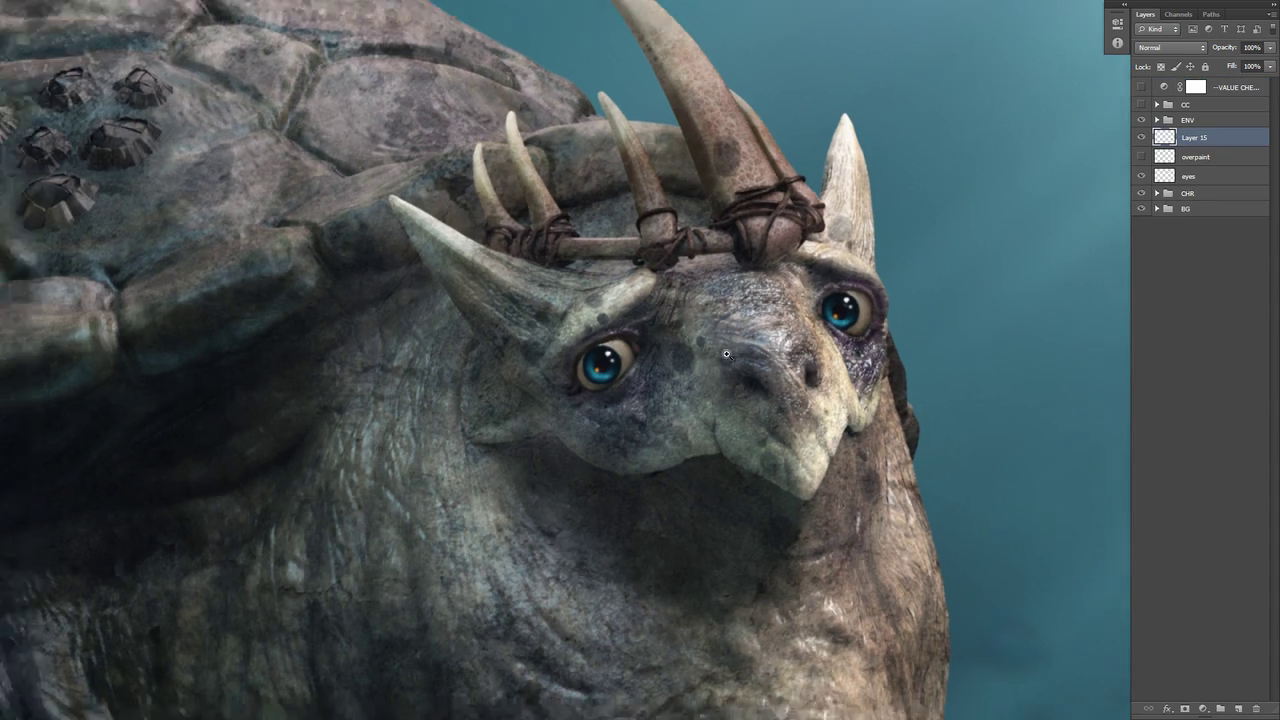
{"action": "scroll", "coordinate": [770, 346], "scroll_direction": "down", "scroll_amount": 2}
{"action": "scroll", "coordinate": [770, 346], "scroll_direction": "down", "scroll_amount": 2}
{"action": "scroll", "coordinate": [796, 282], "scroll_direction": "up", "scroll_amount": 2}
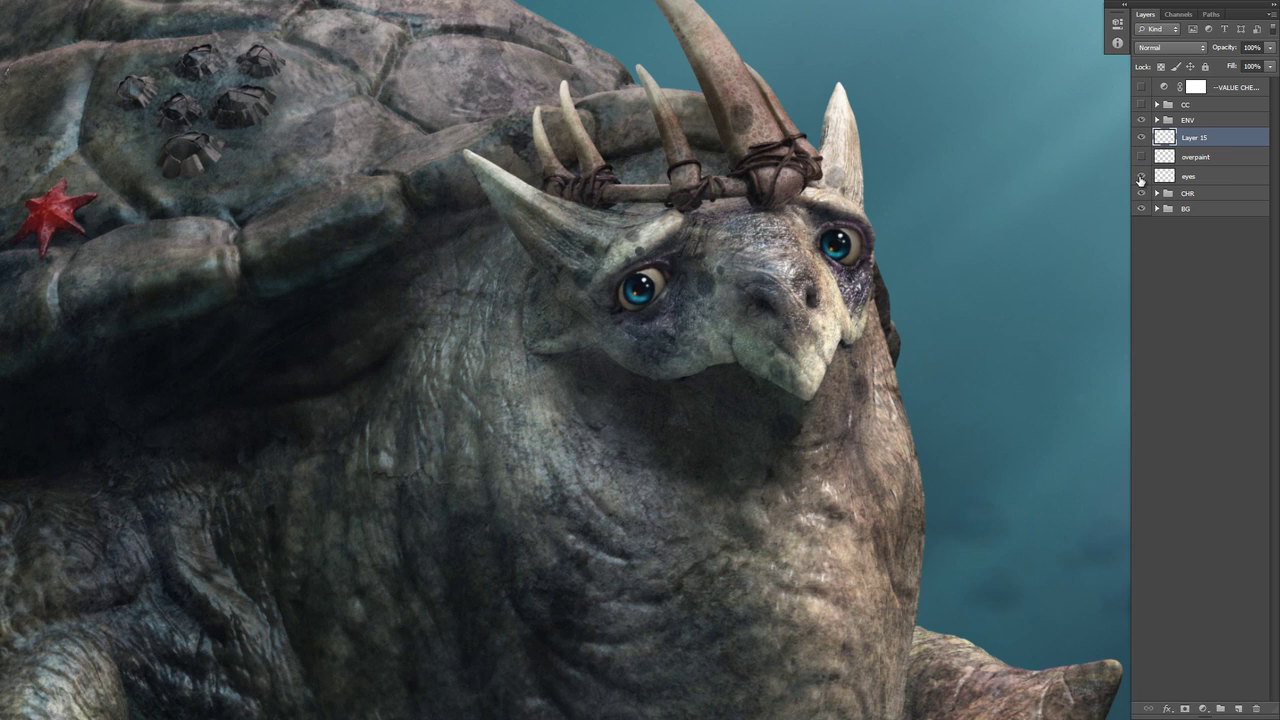
Hide the 'eyes' layer to reveal the original dark rendered eyes, zooming on the face.
{"action": "left_click", "coordinate": [1140, 177]}
{"action": "scroll", "coordinate": [881, 249], "scroll_direction": "up", "scroll_amount": 2}
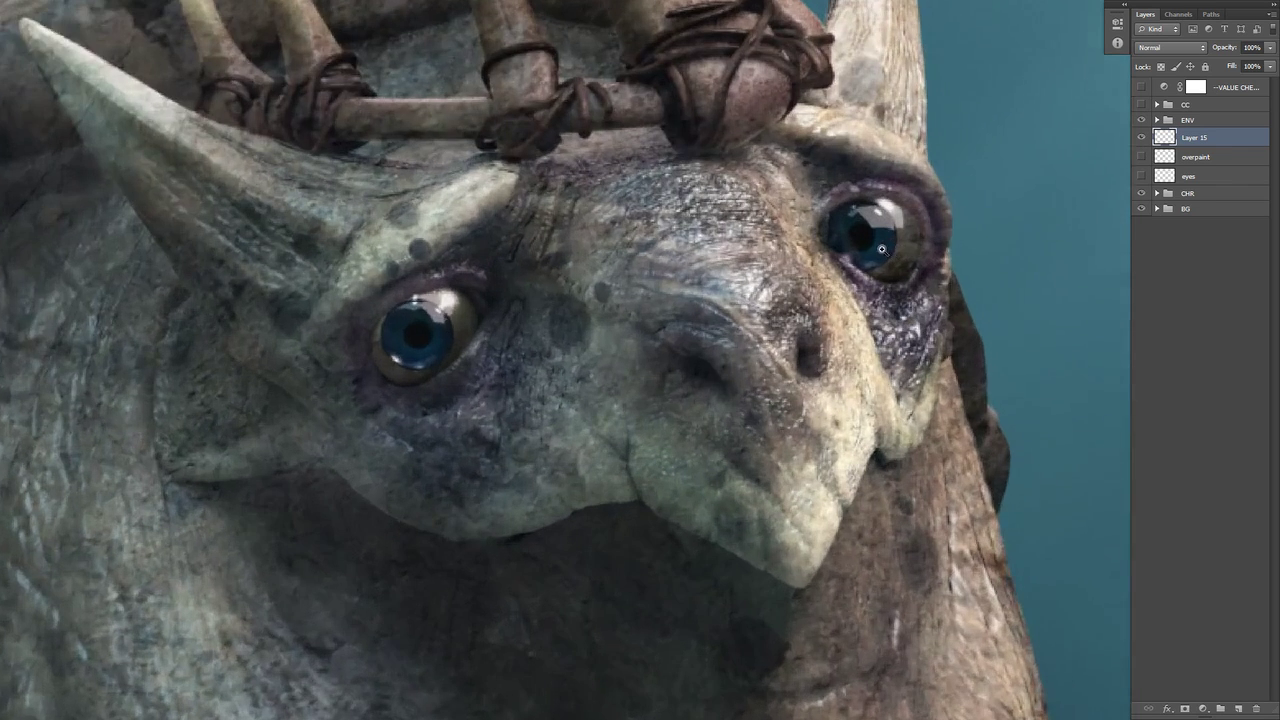
{"action": "scroll", "coordinate": [881, 249], "scroll_direction": "down", "scroll_amount": 1}
{"action": "scroll", "coordinate": [918, 350], "scroll_direction": "down", "scroll_amount": 3}
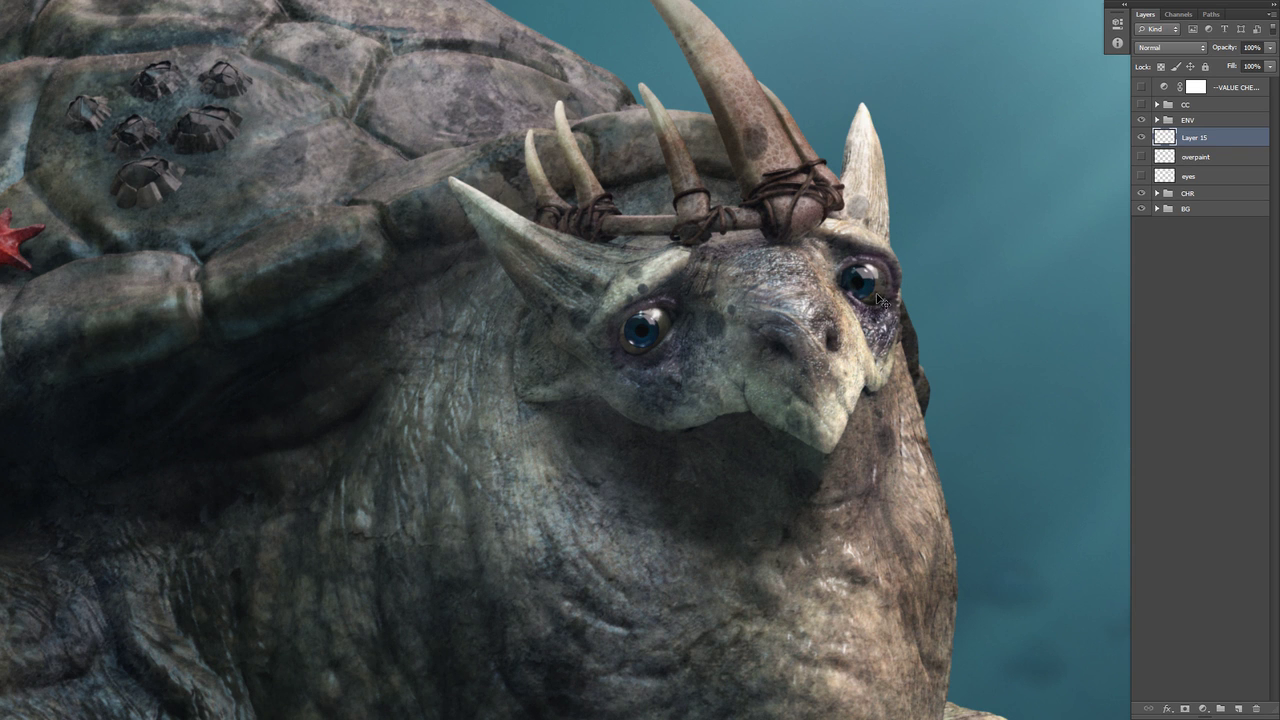
Zoom on the face, add a new empty Layer 16, and undo a test rim stroke.
{"action": "left_click_drag", "start_coordinate": [872, 289], "coordinate": [918, 292]}
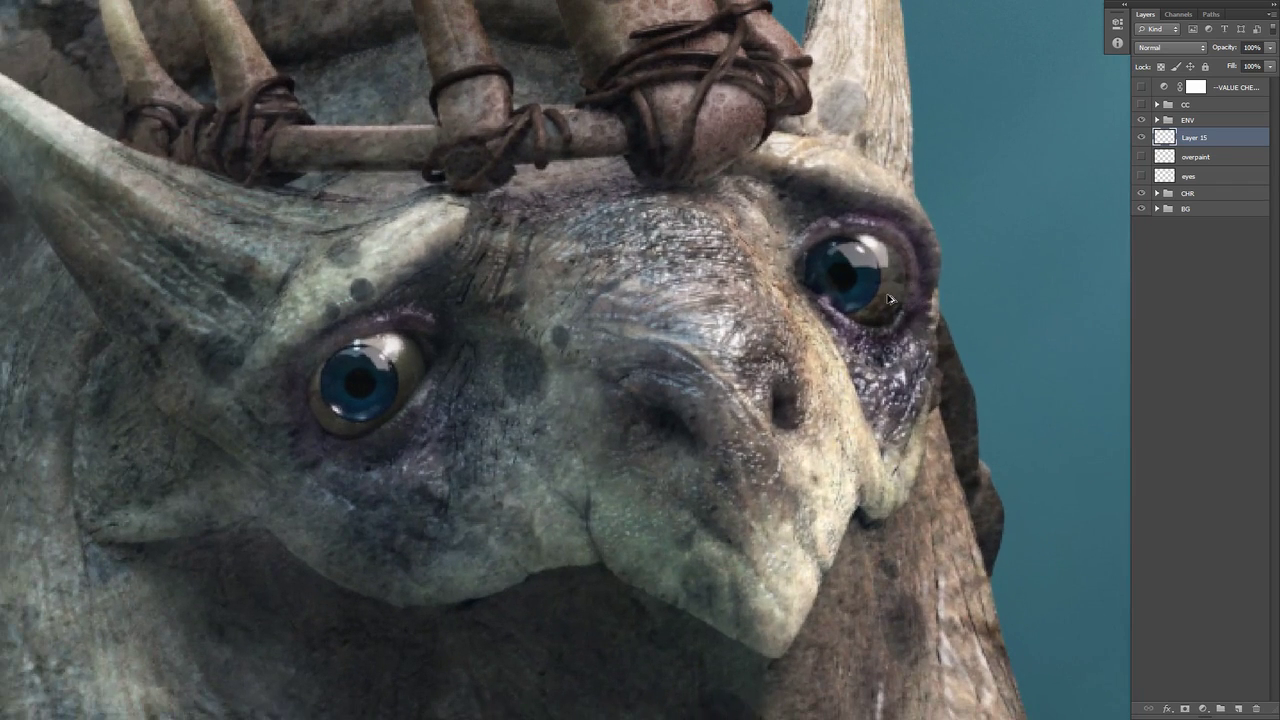
{"action": "key", "text": "ctrl+shift+alt+n"}
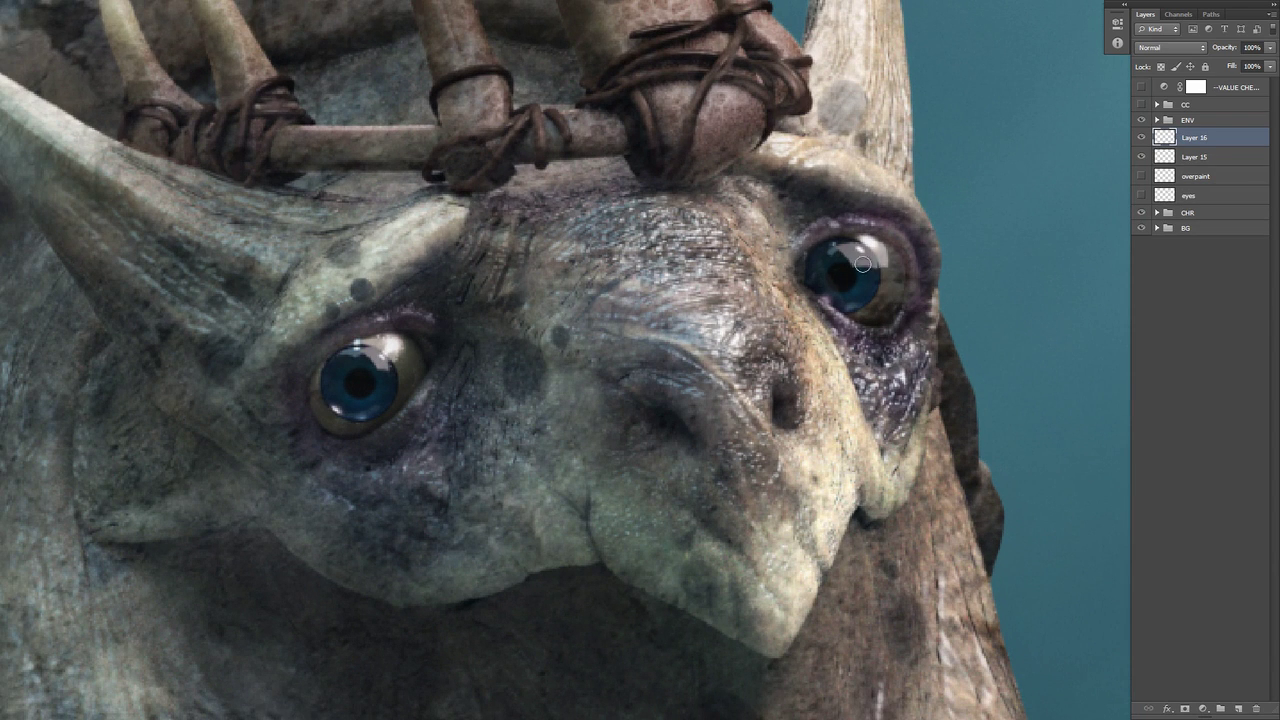
{"action": "left_click_drag", "start_coordinate": [838, 246], "coordinate": [875, 276]}
{"action": "key", "text": "ctrl+z"}
Toggle the 'eyes' layer on and off to compare, leaving the blue painted eyes visible.
{"action": "left_click", "coordinate": [1142, 195]}
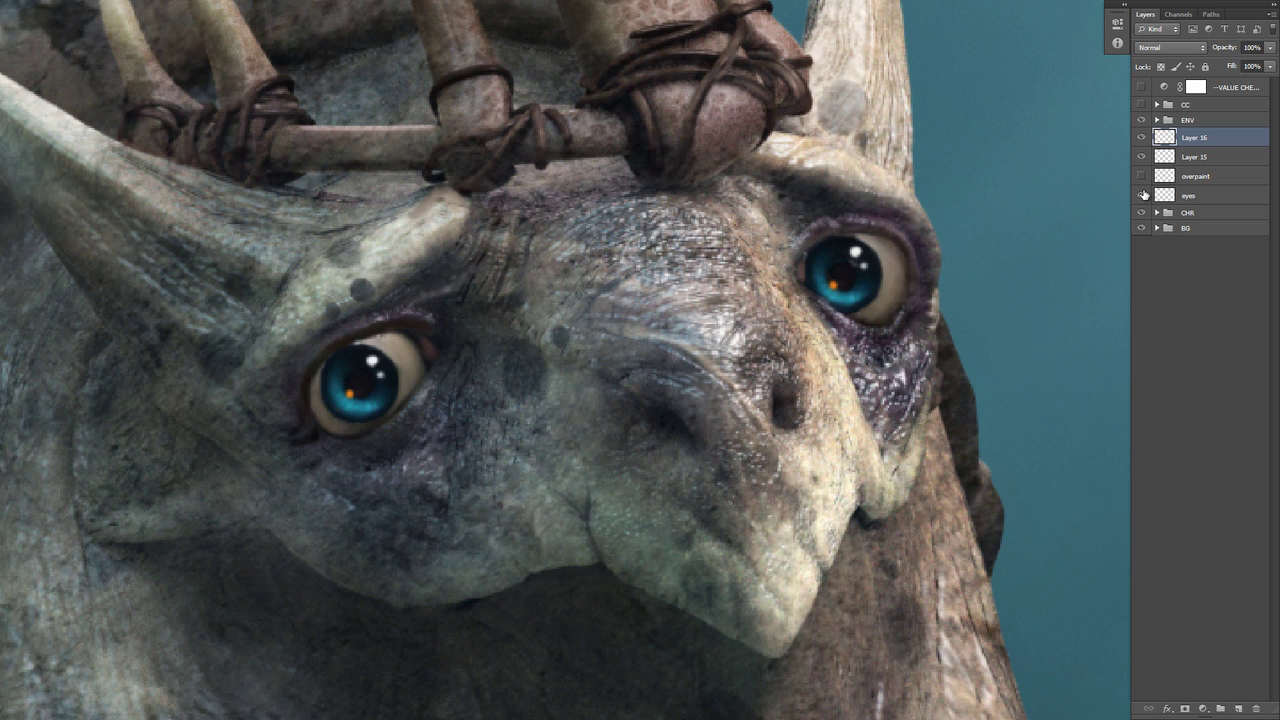
{"action": "left_click", "coordinate": [1142, 195]}
{"action": "left_click", "coordinate": [1142, 195]}
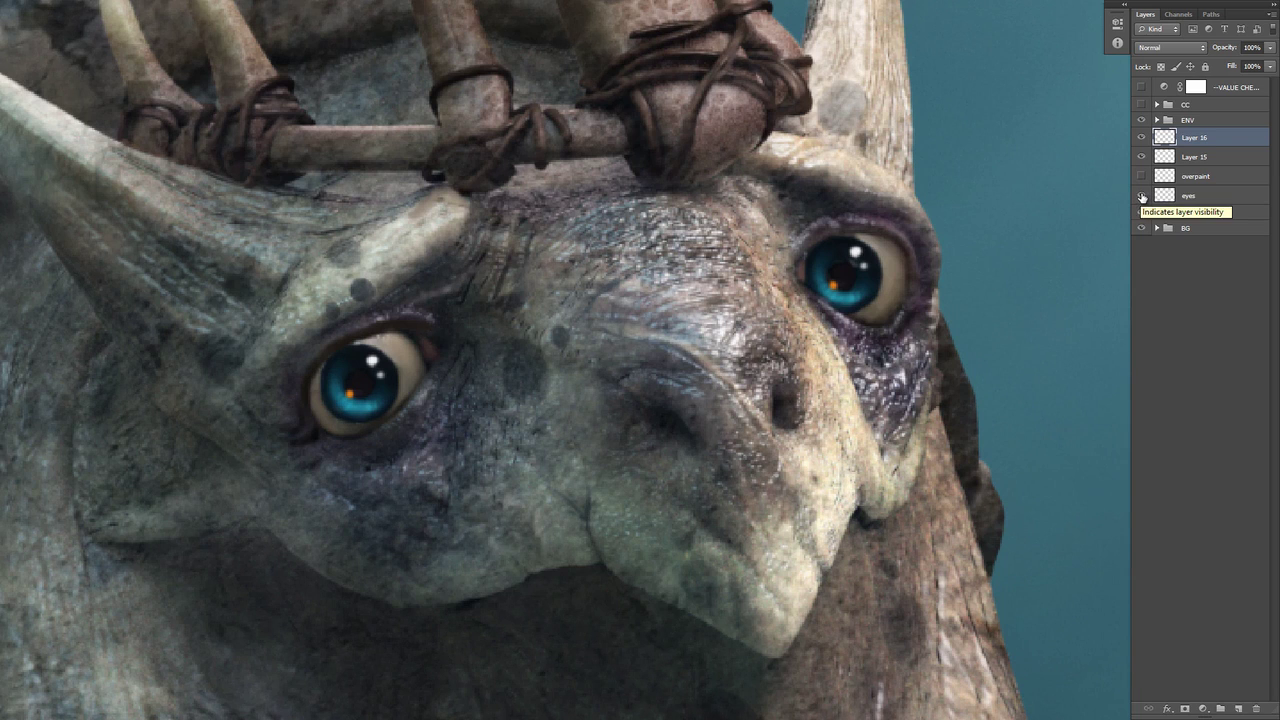
{"action": "left_click", "coordinate": [1143, 195]}
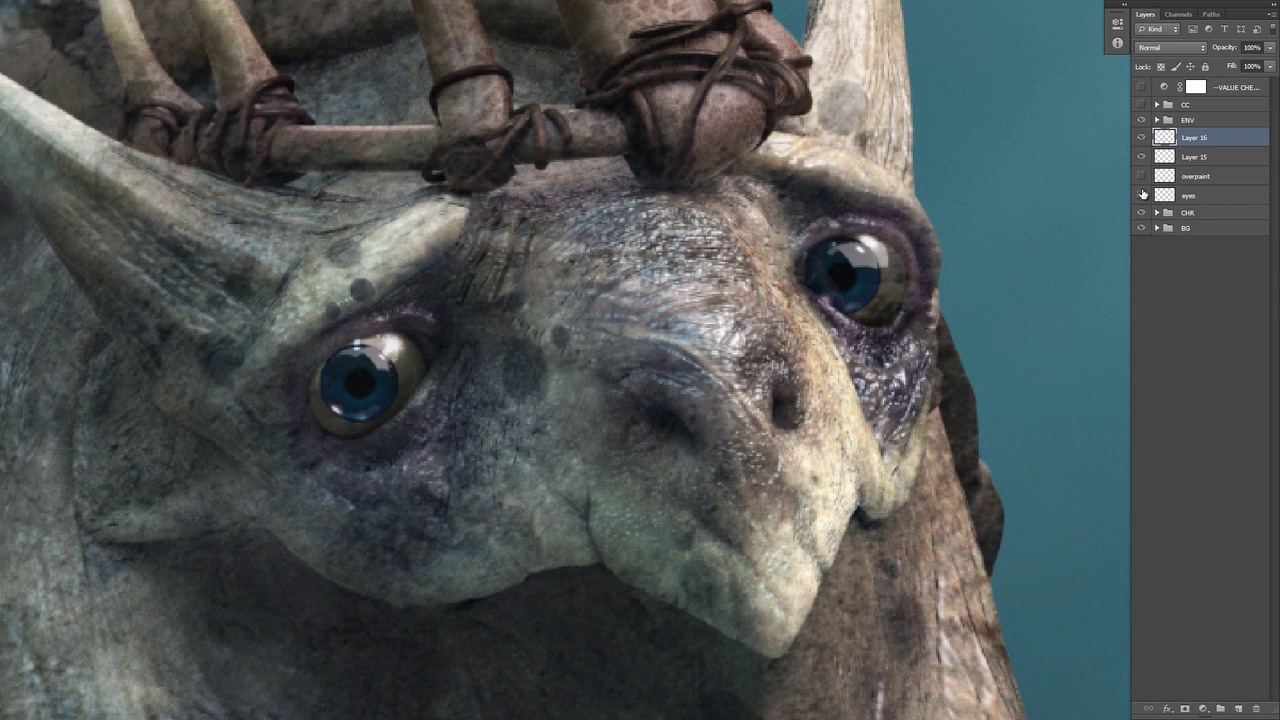
{"action": "left_click", "coordinate": [1143, 195]}
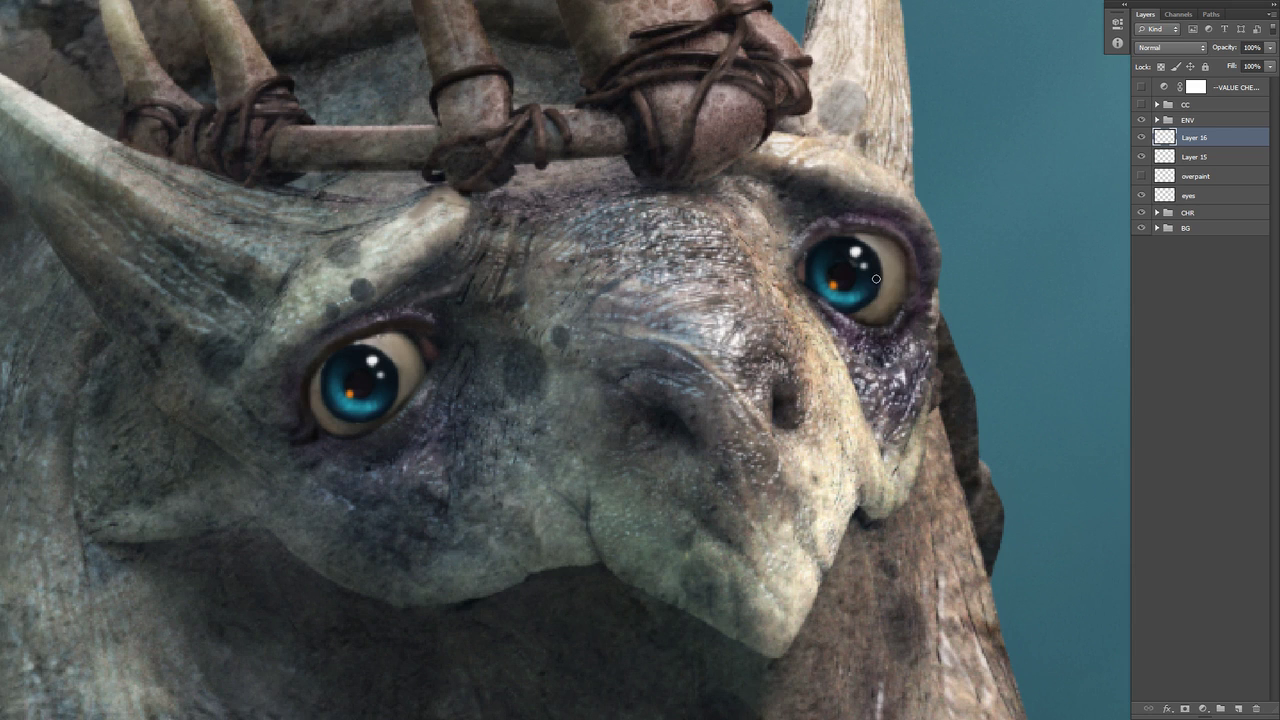
Flick the painted eyes layer off and on and check the brush size and hardness.
{"action": "scroll", "coordinate": [883, 297], "scroll_direction": "up", "scroll_amount": 2}
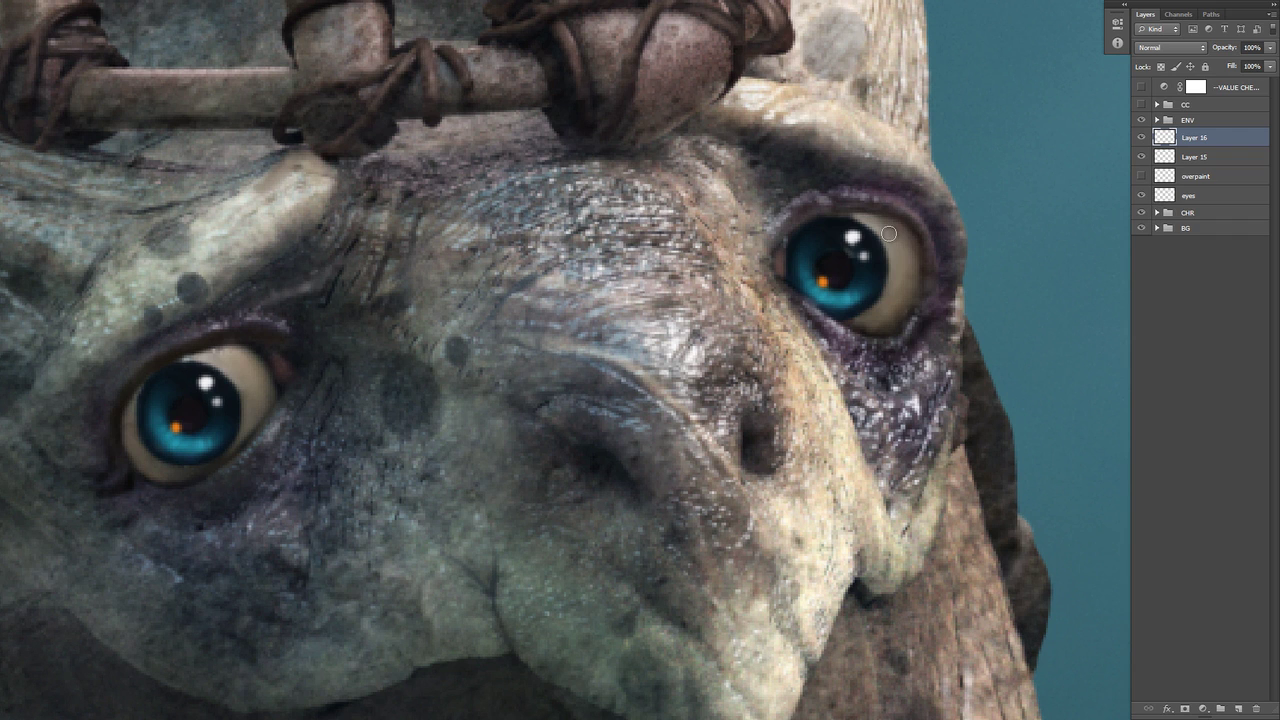
{"action": "left_click", "coordinate": [1141, 196]}
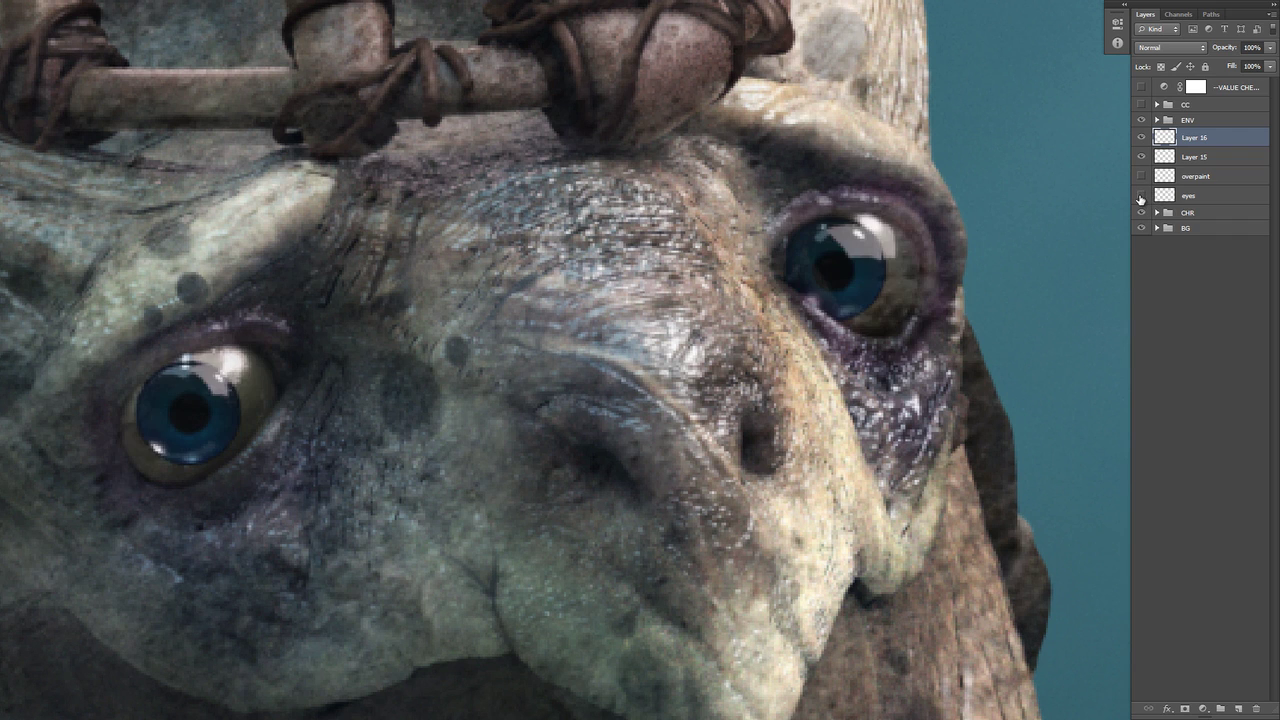
{"action": "right_click", "coordinate": [873, 278], "text": "alt"}
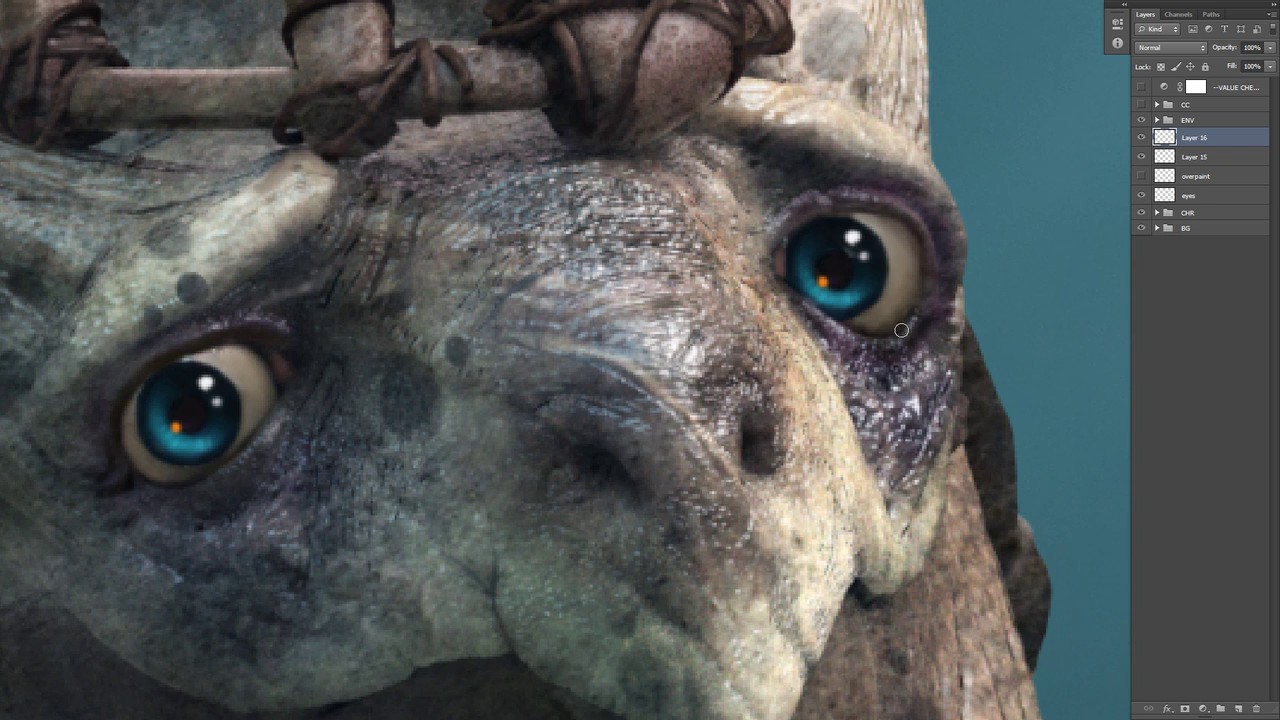
{"action": "right_click", "coordinate": [868, 282], "text": "alt"}
Try orange and reddish strokes on the right iris, undo them all, and hide the eyes layer.
{"action": "right_click", "coordinate": [850, 253], "text": "alt+shift"}
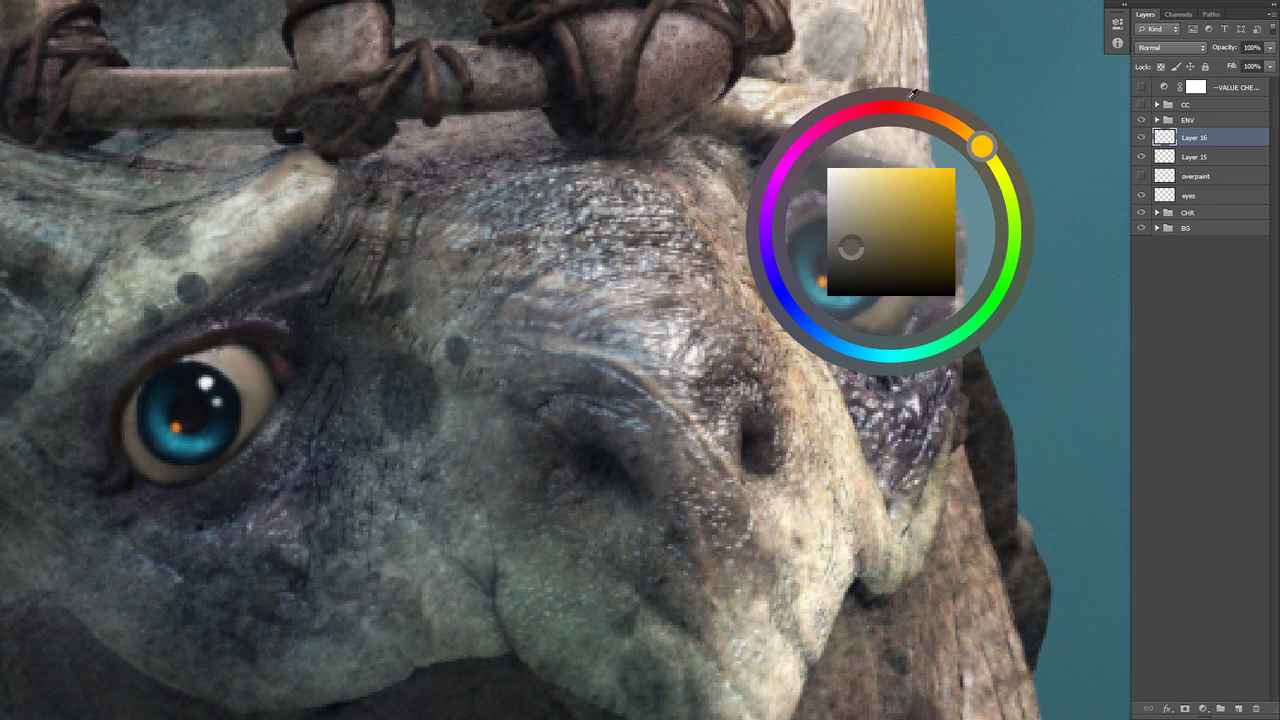
{"action": "left_click_drag", "start_coordinate": [860, 230], "coordinate": [880, 278]}
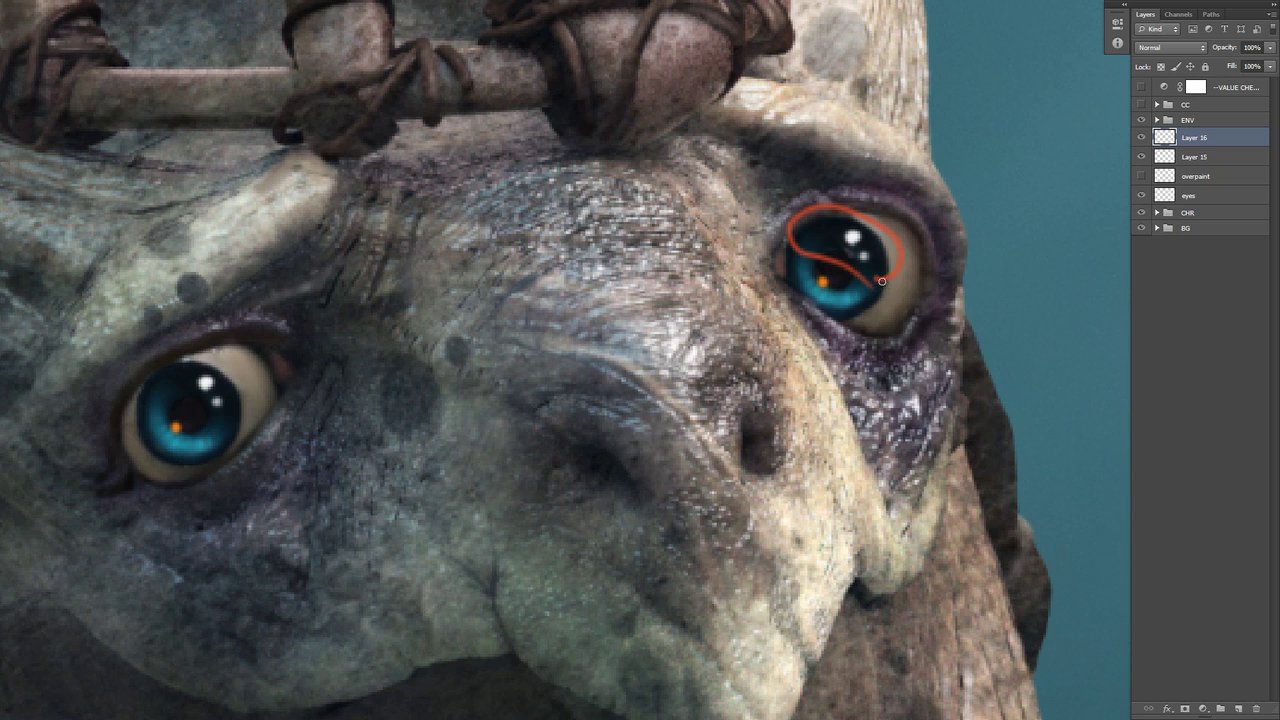
{"action": "key", "text": "ctrl+z"}
{"action": "left_click_drag", "start_coordinate": [868, 292], "coordinate": [788, 293]}
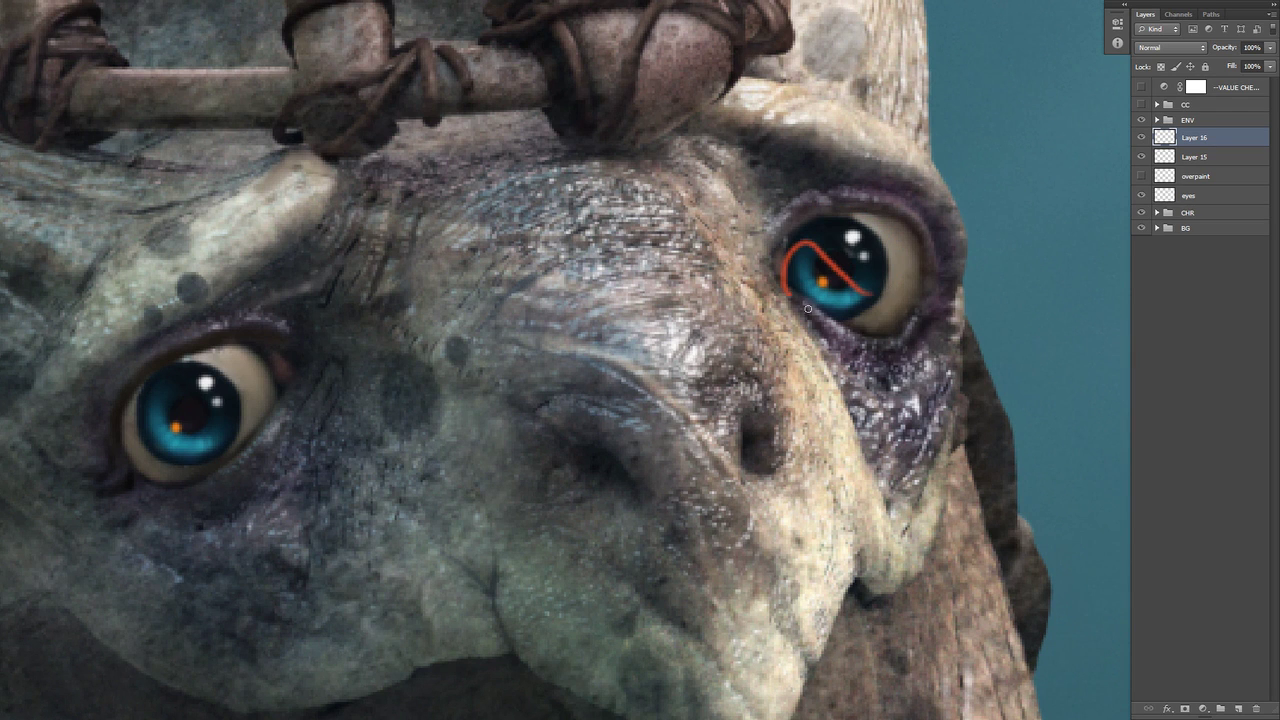
{"action": "key", "text": "ctrl+z"}
{"action": "left_click_drag", "start_coordinate": [860, 240], "coordinate": [826, 272]}
{"action": "key", "text": "ctrl+z"}
{"action": "key", "text": "ctrl+z"}
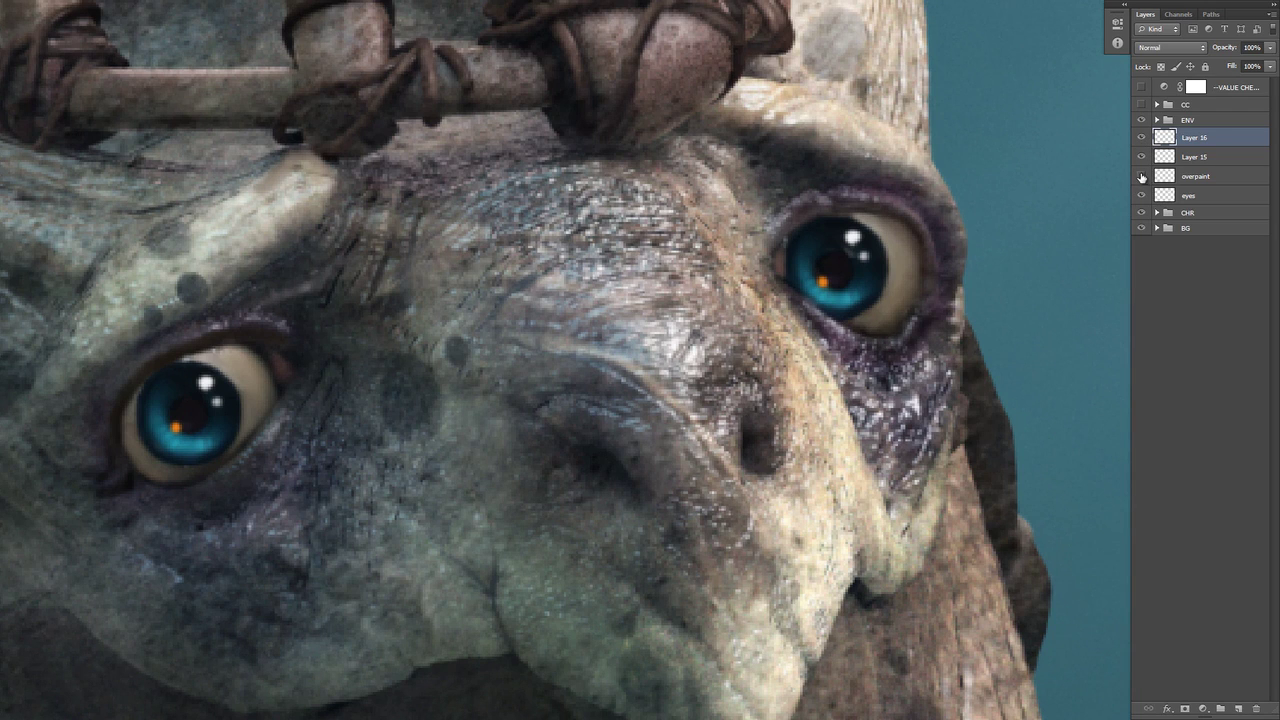
{"action": "left_click", "coordinate": [1141, 196]}
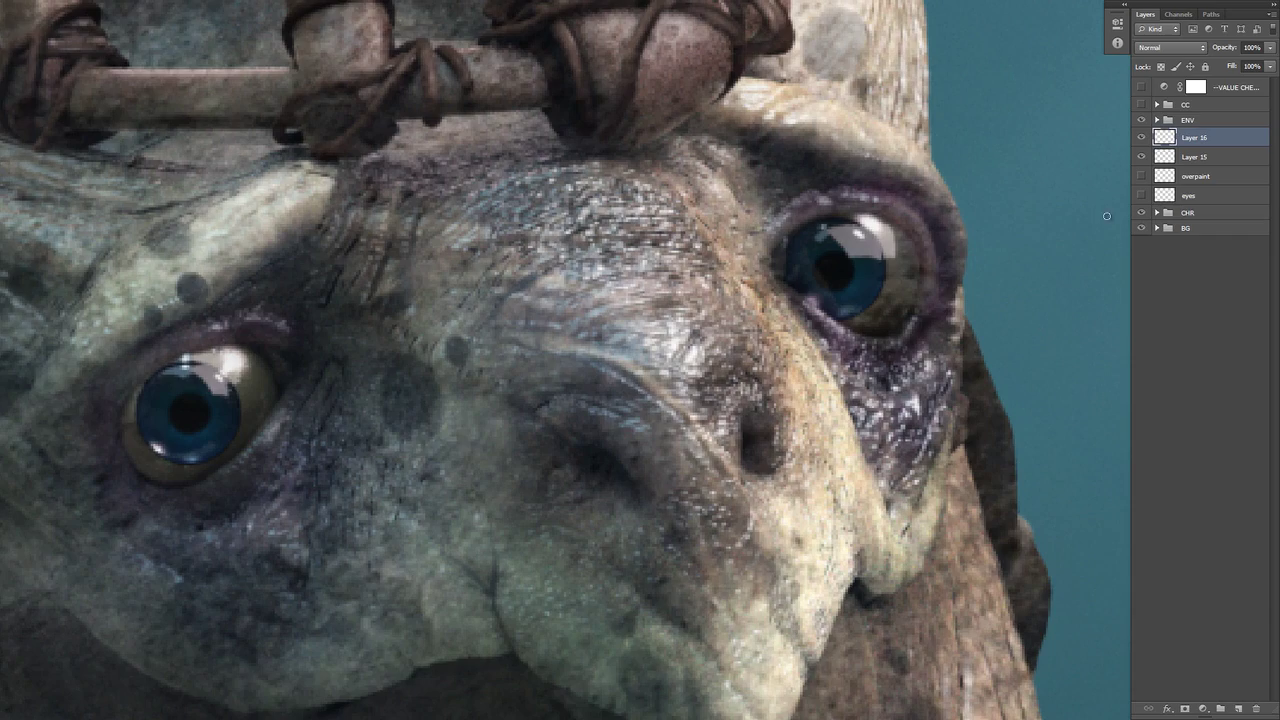
Zoom in on the turtle's face and sample the right eye's iris colour.
{"action": "scroll", "coordinate": [909, 255], "scroll_direction": "up", "scroll_amount": 2}
{"action": "scroll", "coordinate": [909, 255], "scroll_direction": "up", "scroll_amount": 2}
{"action": "scroll", "coordinate": [909, 255], "scroll_direction": "down", "scroll_amount": 2}
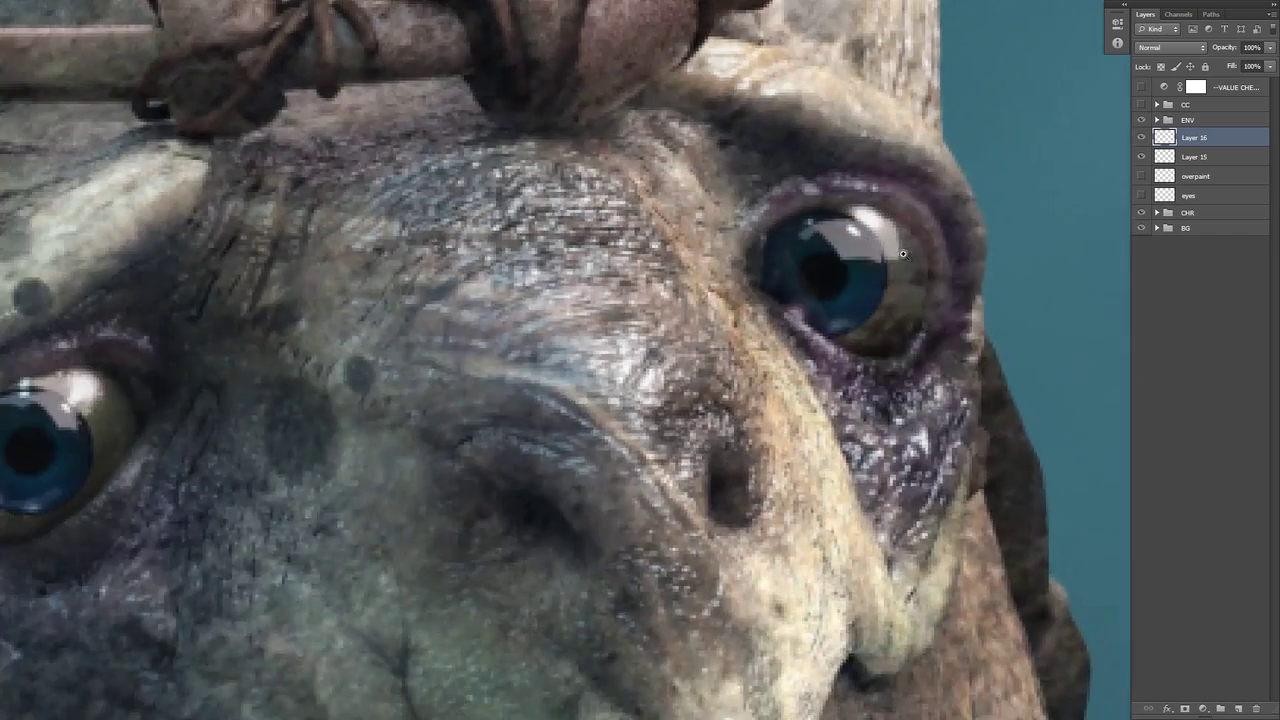
{"action": "scroll", "coordinate": [880, 262], "scroll_direction": "down", "scroll_amount": 1}
{"action": "scroll", "coordinate": [861, 267], "scroll_direction": "up", "scroll_amount": 1}
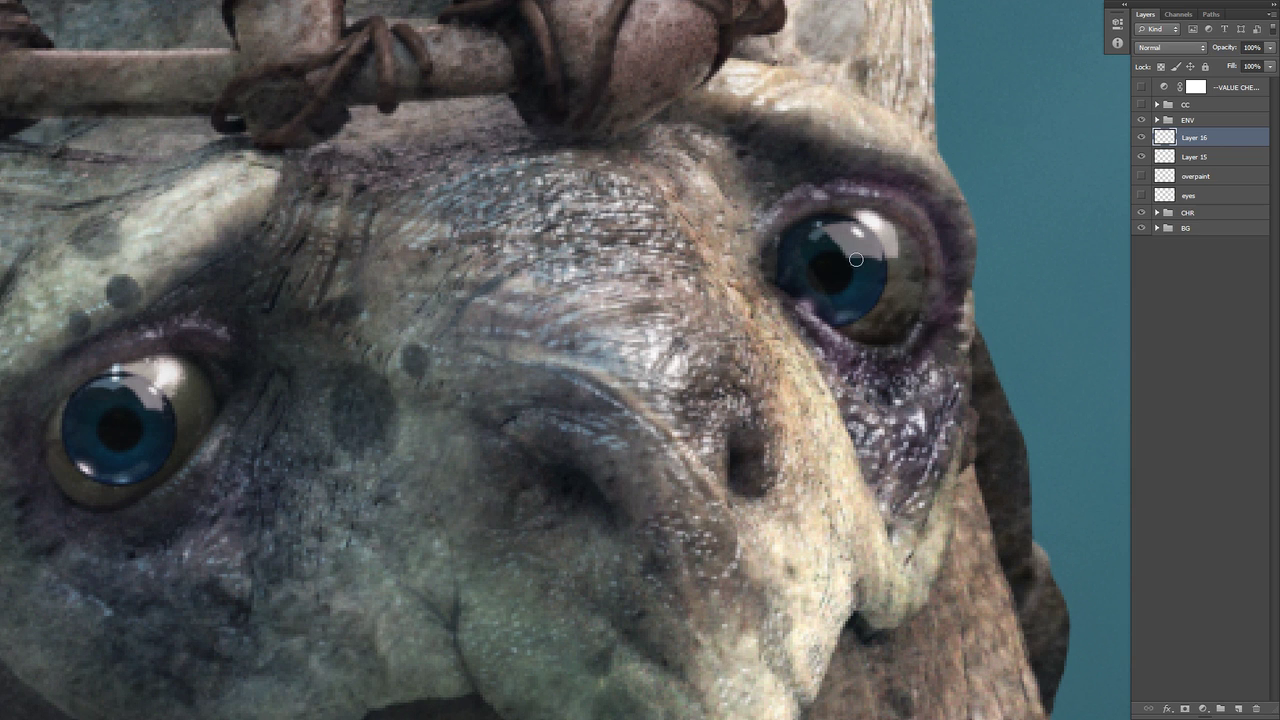
{"action": "left_click", "coordinate": [866, 267], "text": "alt"}
{"action": "left_click", "coordinate": [866, 267], "text": "alt"}
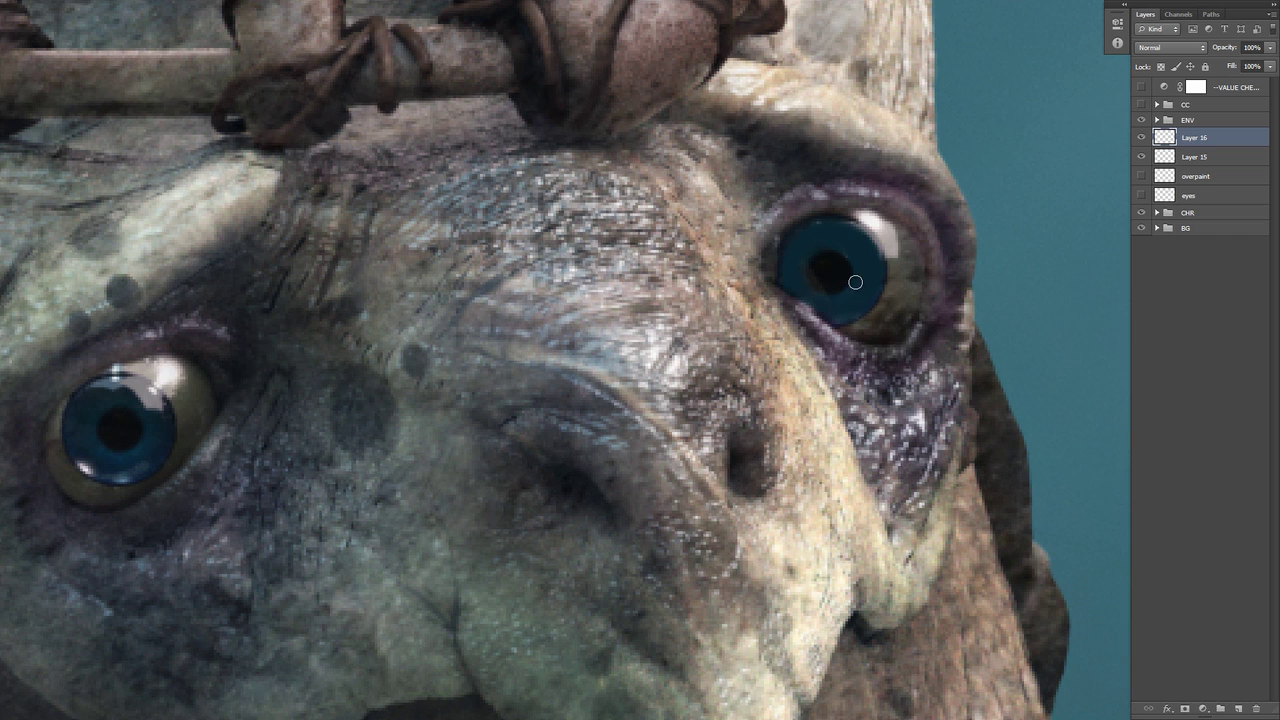
With a 4 px hard brush, paint a small white highlight on the right pupil and resample eye colours.
{"action": "right_click", "coordinate": [837, 311], "text": "alt"}
{"action": "left_click_drag", "start_coordinate": [831, 271], "coordinate": [837, 263]}
{"action": "left_click", "coordinate": [858, 283], "text": "alt"}
{"action": "left_click", "coordinate": [829, 269], "text": "alt"}
{"action": "right_click", "coordinate": [830, 268], "text": "alt+shift"}
{"action": "left_click", "coordinate": [872, 262], "text": "alt"}
{"action": "mouse_move", "coordinate": [879, 275]}
{"action": "left_mouse_down"}
{"action": "mouse_move", "coordinate": [895, 254]}
{"action": "mouse_move", "coordinate": [905, 268]}
{"action": "left_mouse_up"}
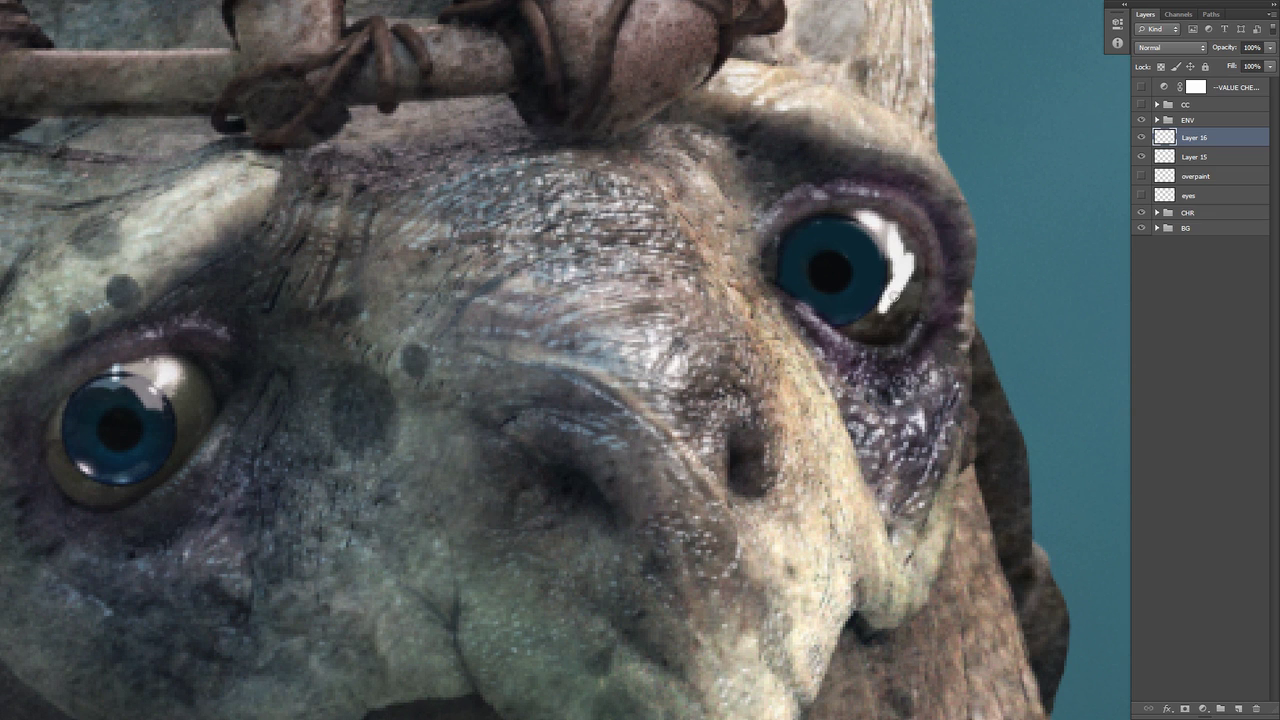
{"action": "key", "text": "ctrl+z"}
{"action": "left_click_drag", "start_coordinate": [890, 272], "coordinate": [876, 268]}
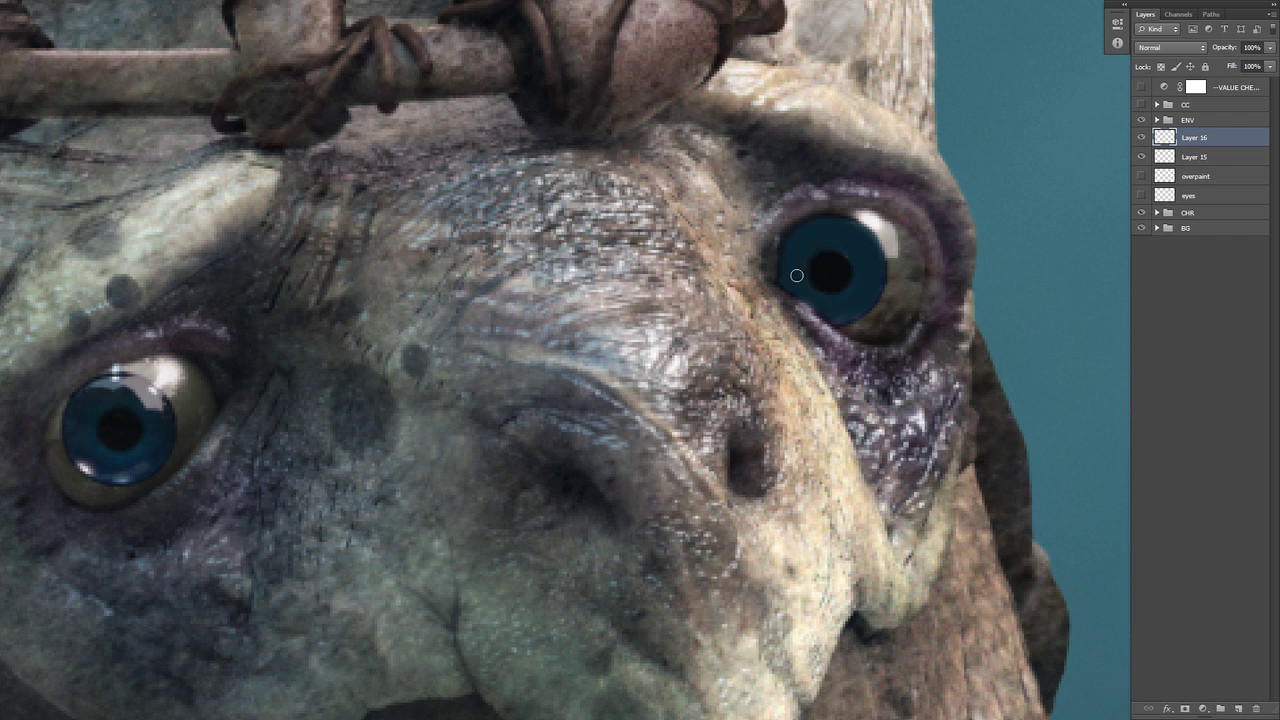
{"action": "left_click_drag", "start_coordinate": [784, 261], "coordinate": [774, 261]}
{"action": "left_click", "coordinate": [779, 259], "text": "alt"}
{"action": "left_click", "coordinate": [862, 288], "text": "alt"}
{"action": "left_click", "coordinate": [853, 253], "text": "alt"}
{"action": "left_click", "coordinate": [861, 253], "text": "alt"}
{"action": "left_click_drag", "start_coordinate": [864, 252], "coordinate": [864, 236]}
{"action": "left_click", "coordinate": [860, 232], "text": "alt"}
{"action": "right_click", "coordinate": [857, 241], "text": "alt+shift"}
{"action": "right_click", "coordinate": [851, 231], "text": "alt+shift"}
{"action": "left_click_drag", "start_coordinate": [853, 235], "coordinate": [817, 218]}
In Preferences > General, review the HUD Color Picker styles and keep Hue Wheel.
{"action": "key", "text": "ctrl+k"}
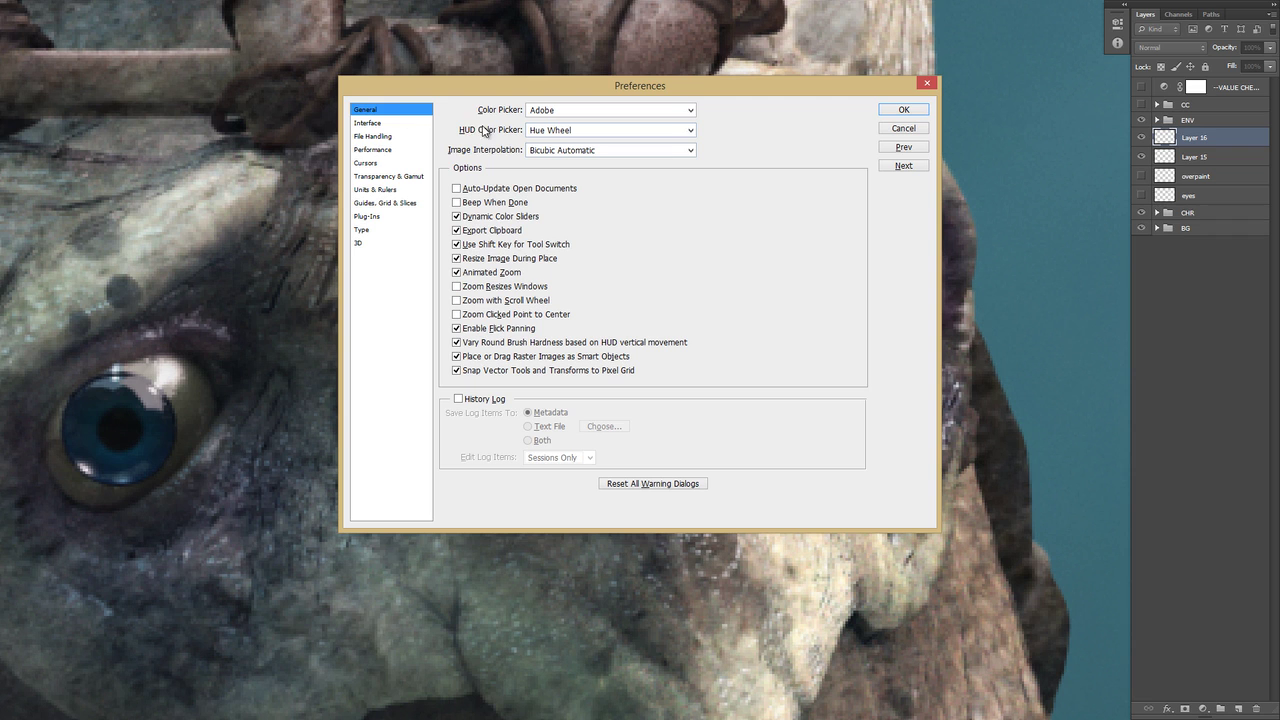
{"action": "left_click", "coordinate": [577, 133]}
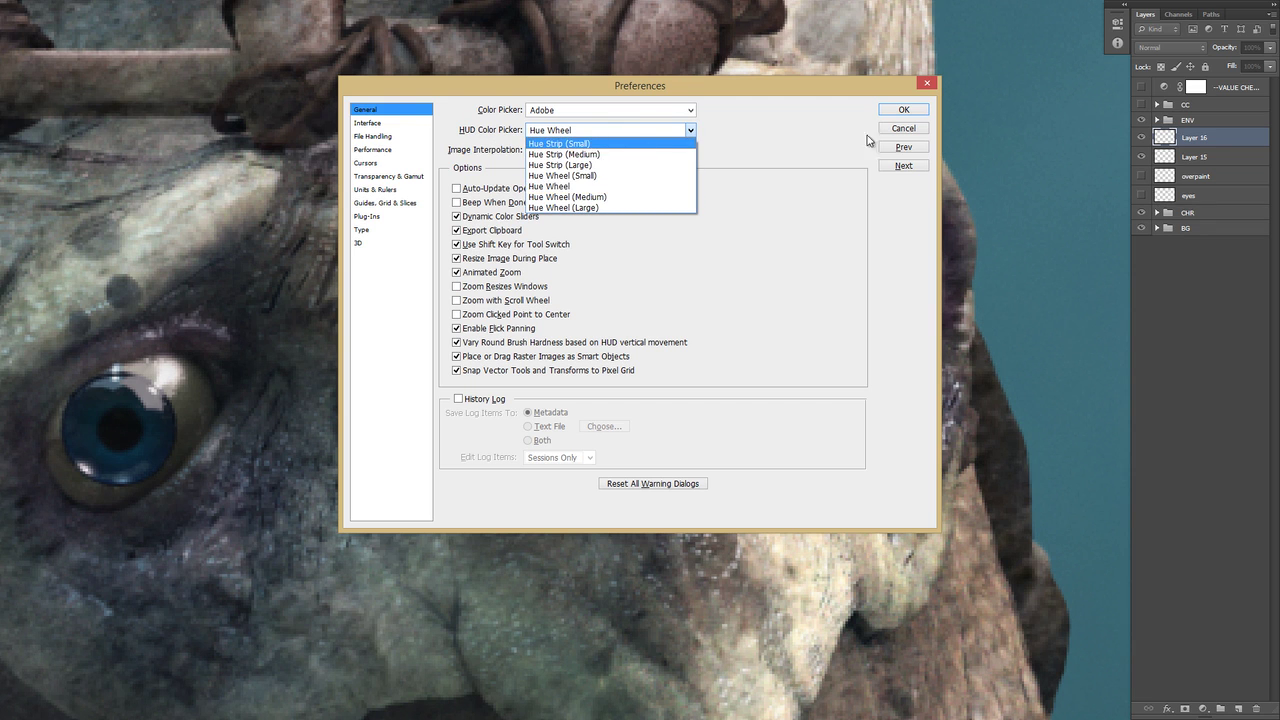
{"action": "left_click", "coordinate": [900, 137]}
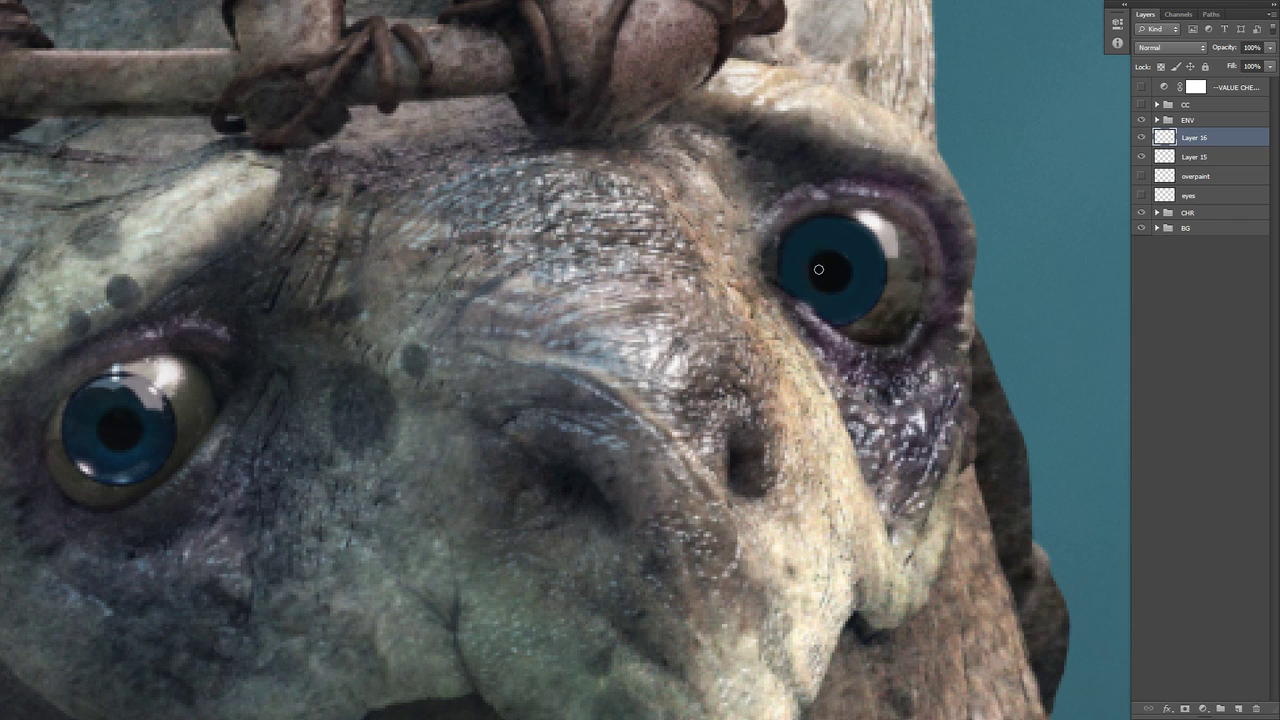
Pick a deep blue for the right iris from the on-canvas hue-wheel colour picker.
{"action": "right_click", "coordinate": [820, 268], "text": "alt+shift"}
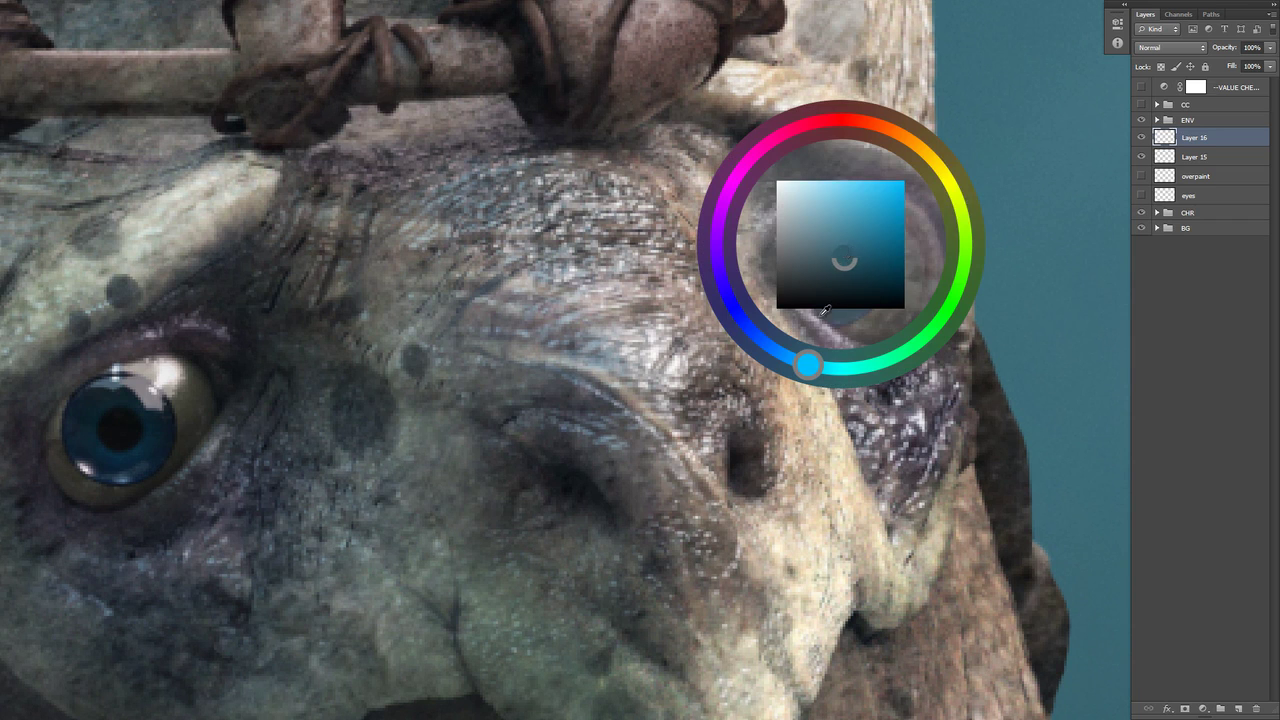
{"action": "mouse_move", "coordinate": [910, 268]}
{"action": "left_mouse_down"}
{"action": "mouse_move", "coordinate": [845, 245]}
{"action": "mouse_move", "coordinate": [857, 300]}
{"action": "left_mouse_up"}
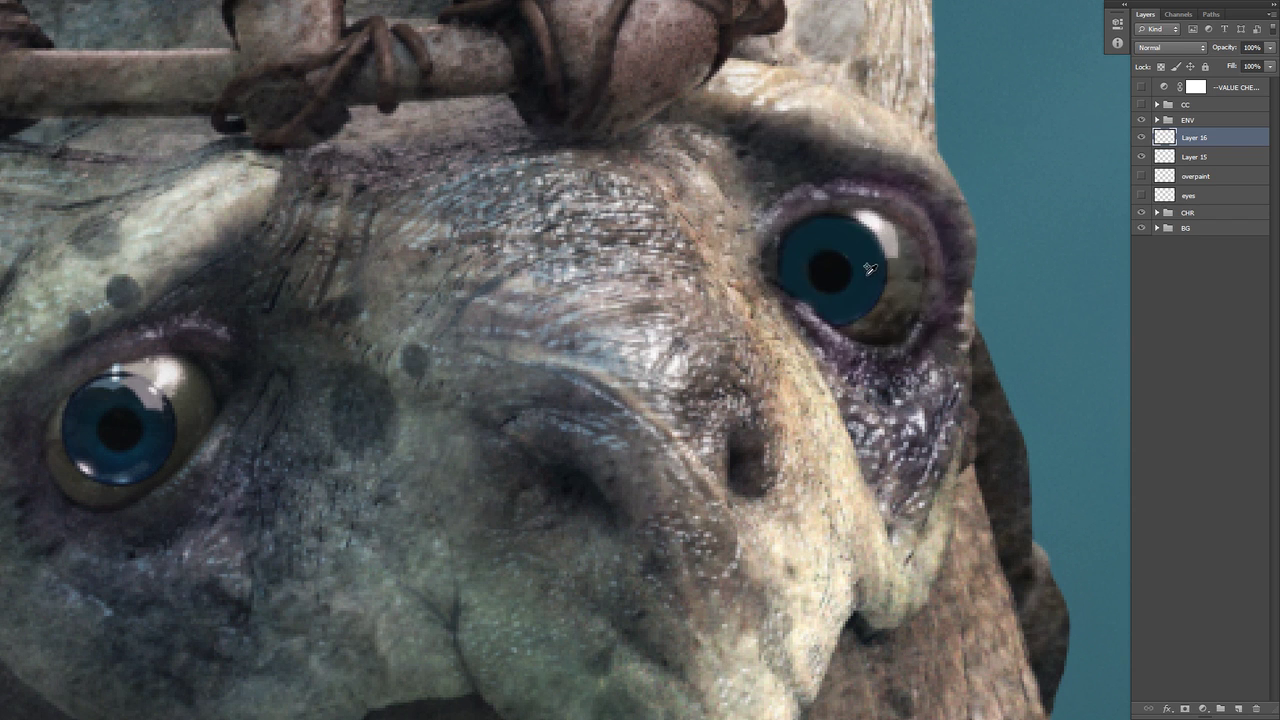
{"action": "right_click", "coordinate": [866, 276], "text": "alt+shift"}
{"action": "left_click_drag", "start_coordinate": [868, 277], "coordinate": [871, 284]}
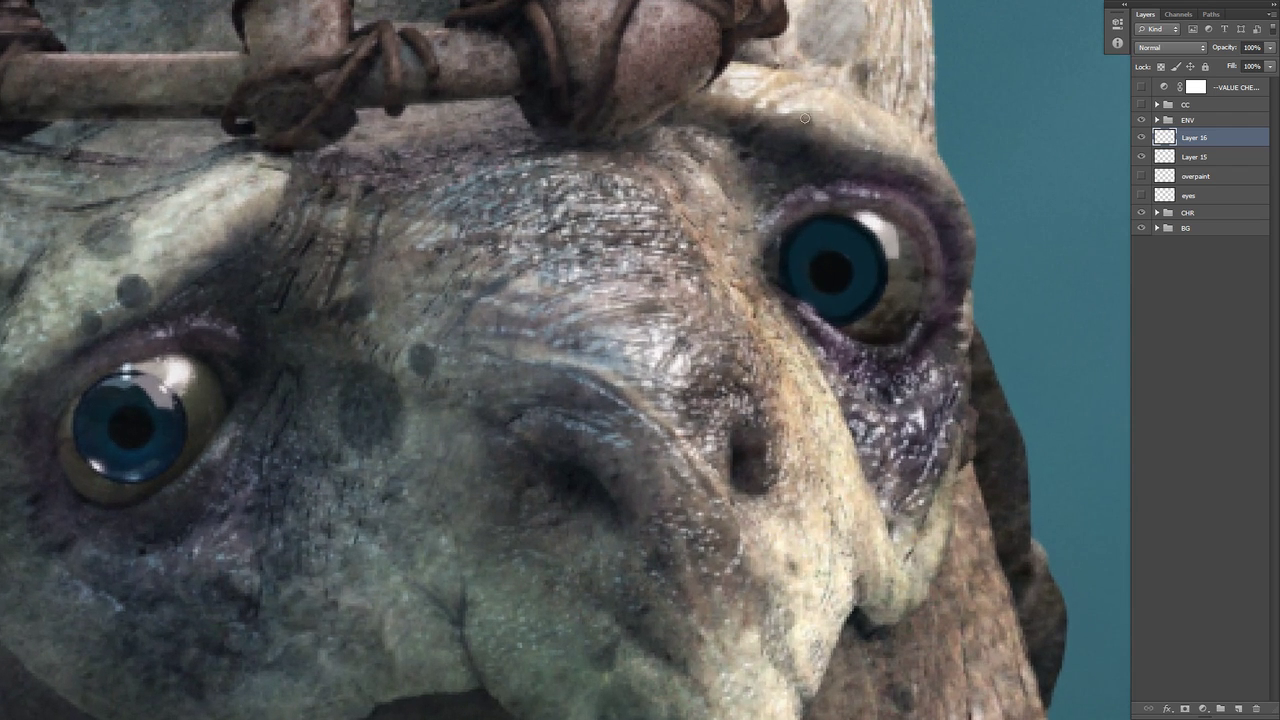
{"action": "left_click", "coordinate": [857, 254], "text": "alt"}
{"action": "left_click_drag", "start_coordinate": [856, 255], "coordinate": [858, 262]}
{"action": "left_click_drag", "start_coordinate": [852, 258], "coordinate": [860, 244]}
{"action": "mouse_move", "coordinate": [905, 189]}
{"action": "left_mouse_down"}
{"action": "mouse_move", "coordinate": [818, 293]}
{"action": "mouse_move", "coordinate": [862, 296]}
{"action": "left_mouse_up"}
{"action": "right_click", "coordinate": [805, 268], "text": "alt"}
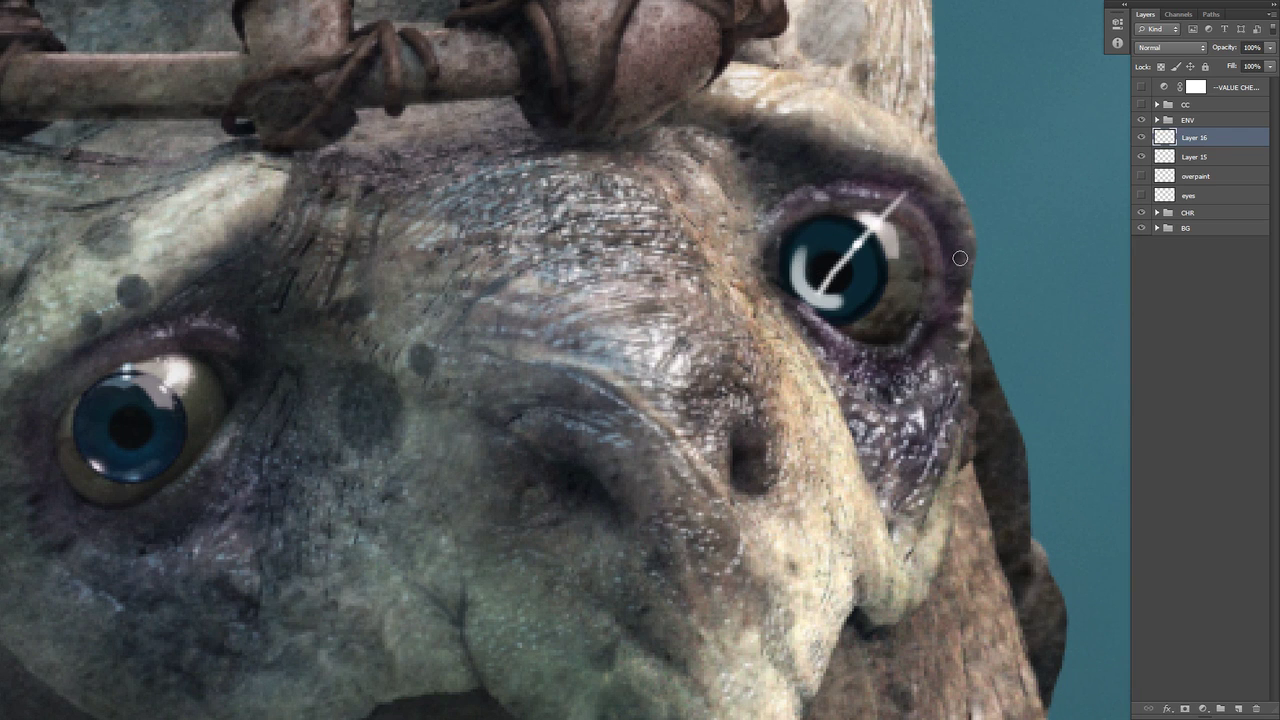
{"action": "left_click_drag", "start_coordinate": [960, 258], "coordinate": [846, 240]}
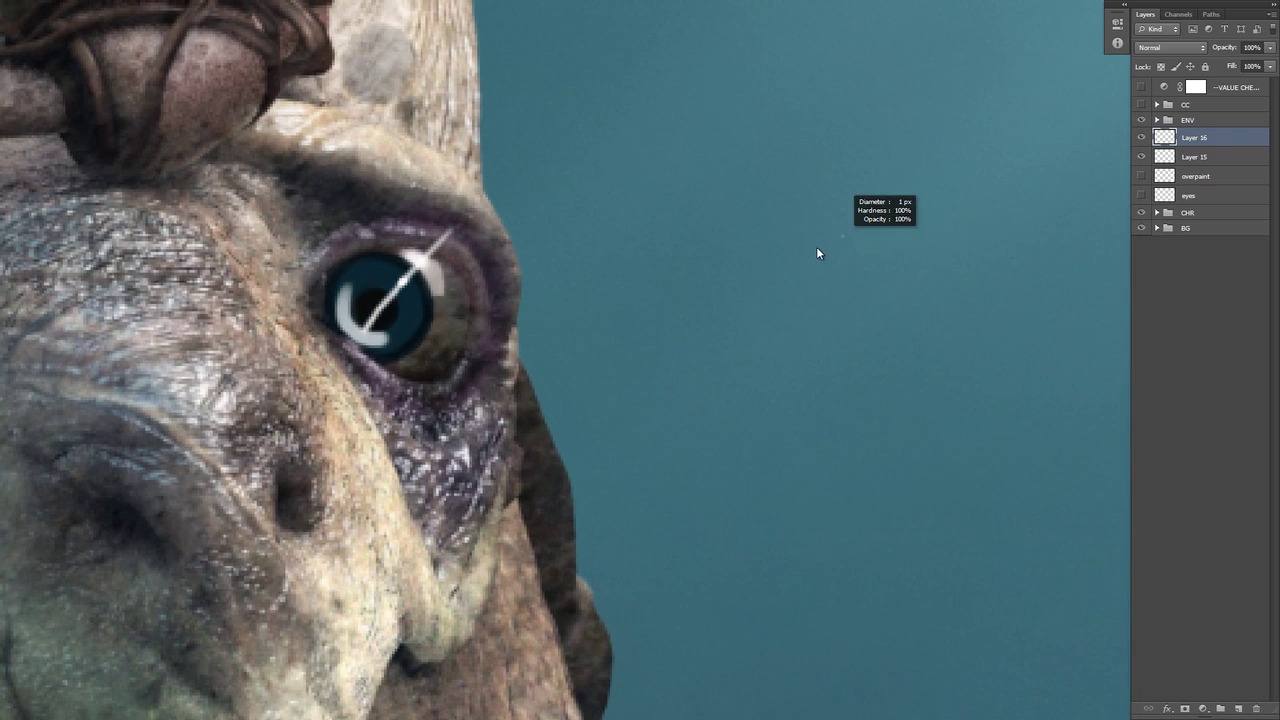
{"action": "mouse_move", "coordinate": [822, 232]}
{"action": "left_mouse_down"}
{"action": "mouse_move", "coordinate": [796, 256]}
{"action": "mouse_move", "coordinate": [856, 246]}
{"action": "left_mouse_up"}
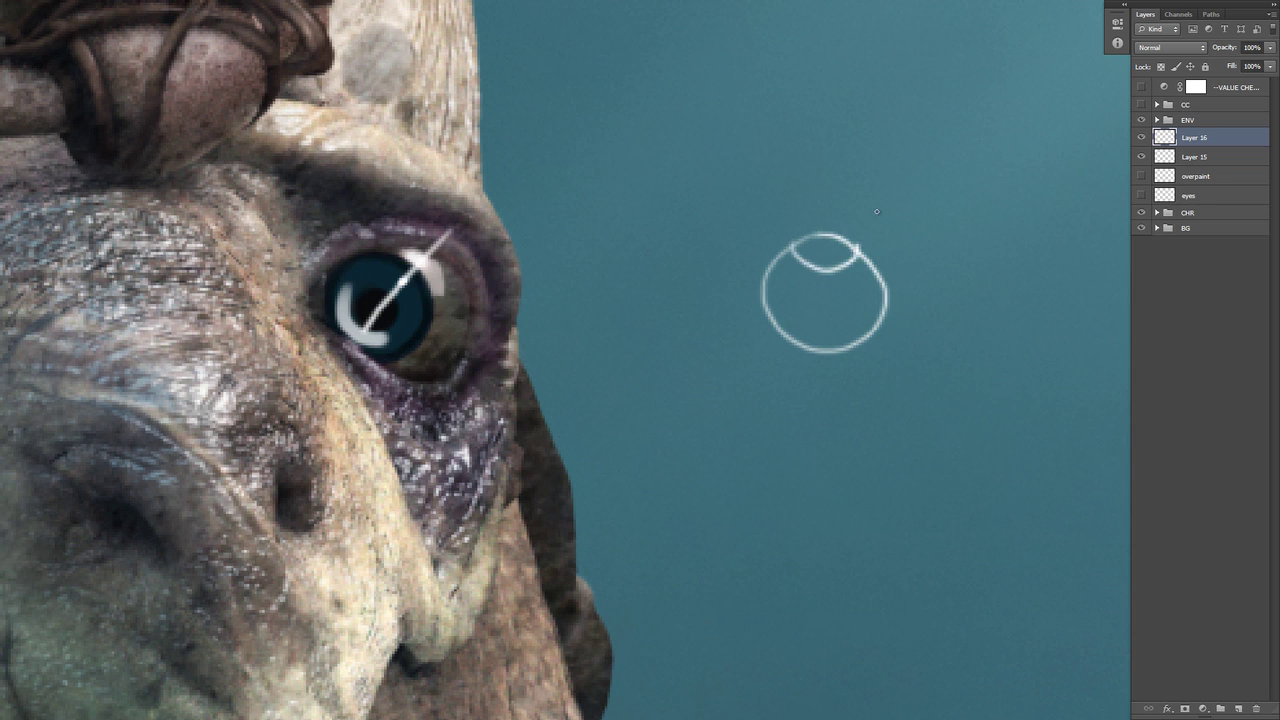
{"action": "left_click_drag", "start_coordinate": [898, 172], "coordinate": [846, 229]}
{"action": "left_click_drag", "start_coordinate": [834, 265], "coordinate": [847, 240]}
{"action": "left_click_drag", "start_coordinate": [838, 258], "coordinate": [834, 264]}
{"action": "left_click_drag", "start_coordinate": [807, 207], "coordinate": [816, 266]}
{"action": "key", "text": "ctrl+alt+z"}
{"action": "key", "text": "ctrl+alt+z"}
{"action": "key", "text": "ctrl+alt+z"}
{"action": "key", "text": "ctrl+alt+z"}
{"action": "key", "text": "ctrl+alt+z"}
{"action": "key", "text": "ctrl+alt+z"}
{"action": "key", "text": "ctrl+alt+z"}
{"action": "key", "text": "ctrl+alt+z"}
{"action": "key", "text": "ctrl+alt+z"}
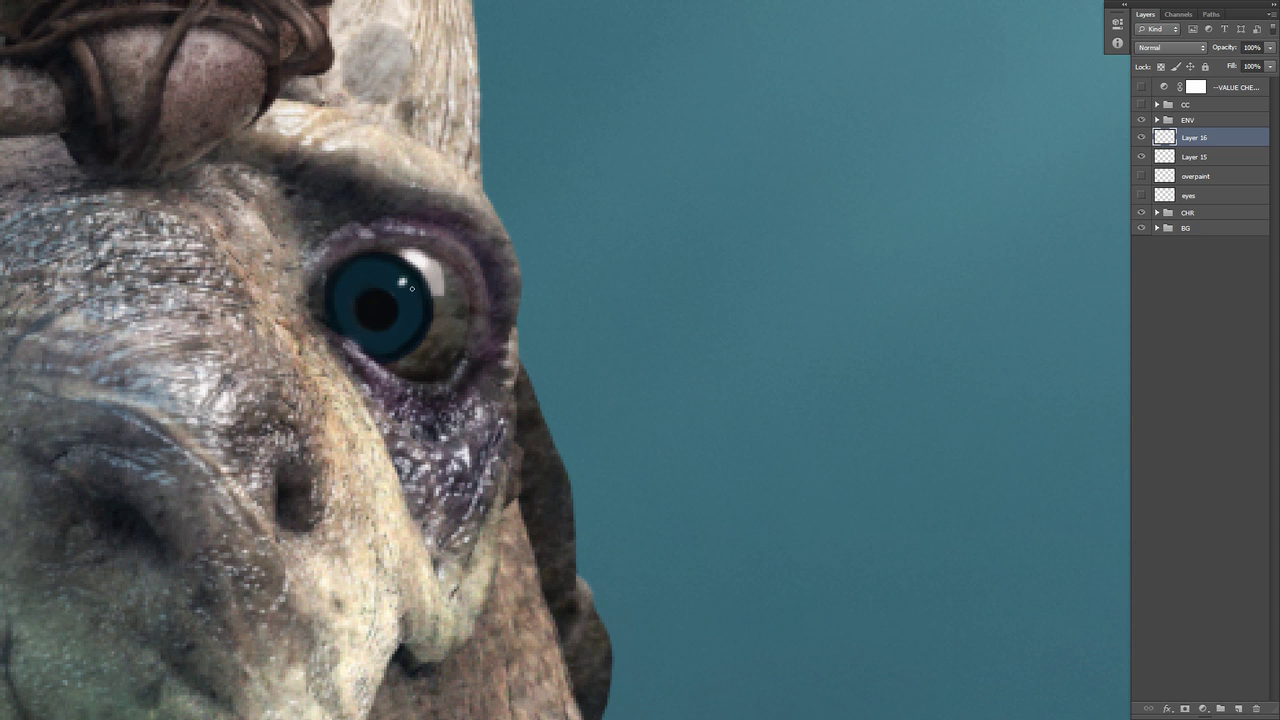
Pan back to the eye, sample its colour, and size the brush to about 10 px.
{"action": "left_click_drag", "start_coordinate": [422, 298], "coordinate": [473, 289]}
{"action": "right_click", "coordinate": [472, 284], "text": "alt"}
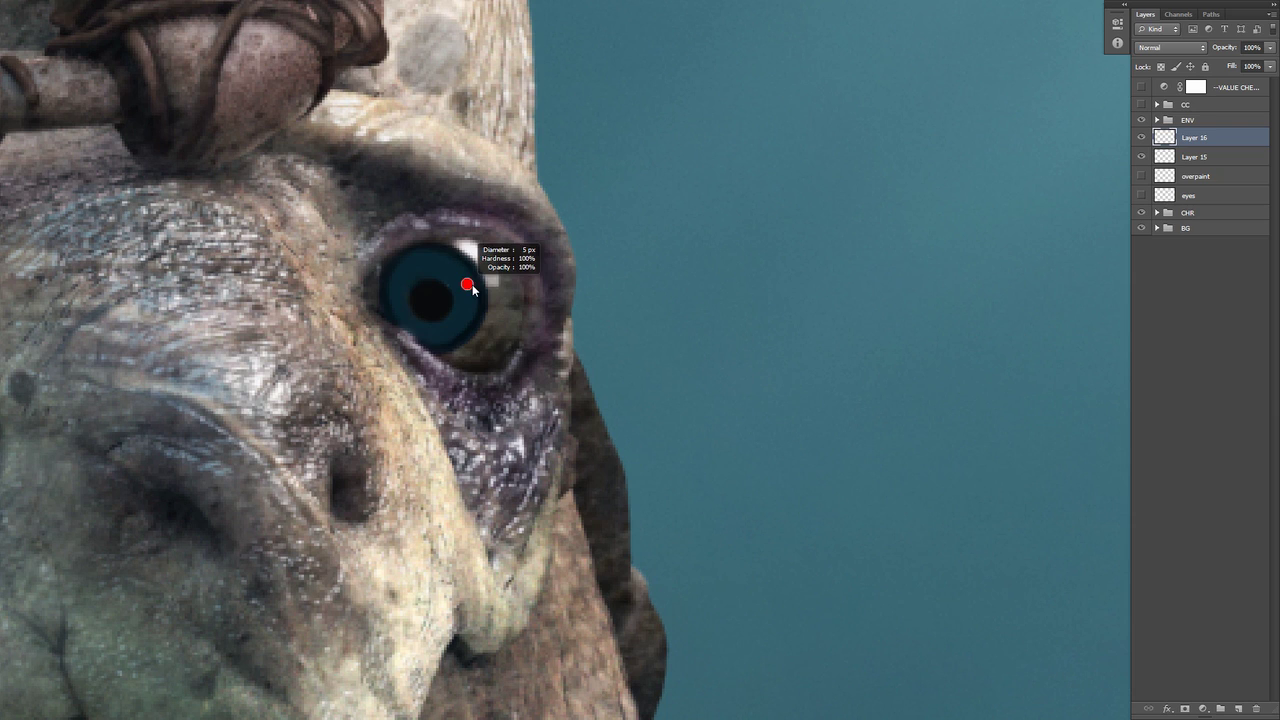
{"action": "left_click", "coordinate": [472, 284], "text": "alt"}
{"action": "right_click", "coordinate": [466, 292], "text": "alt"}
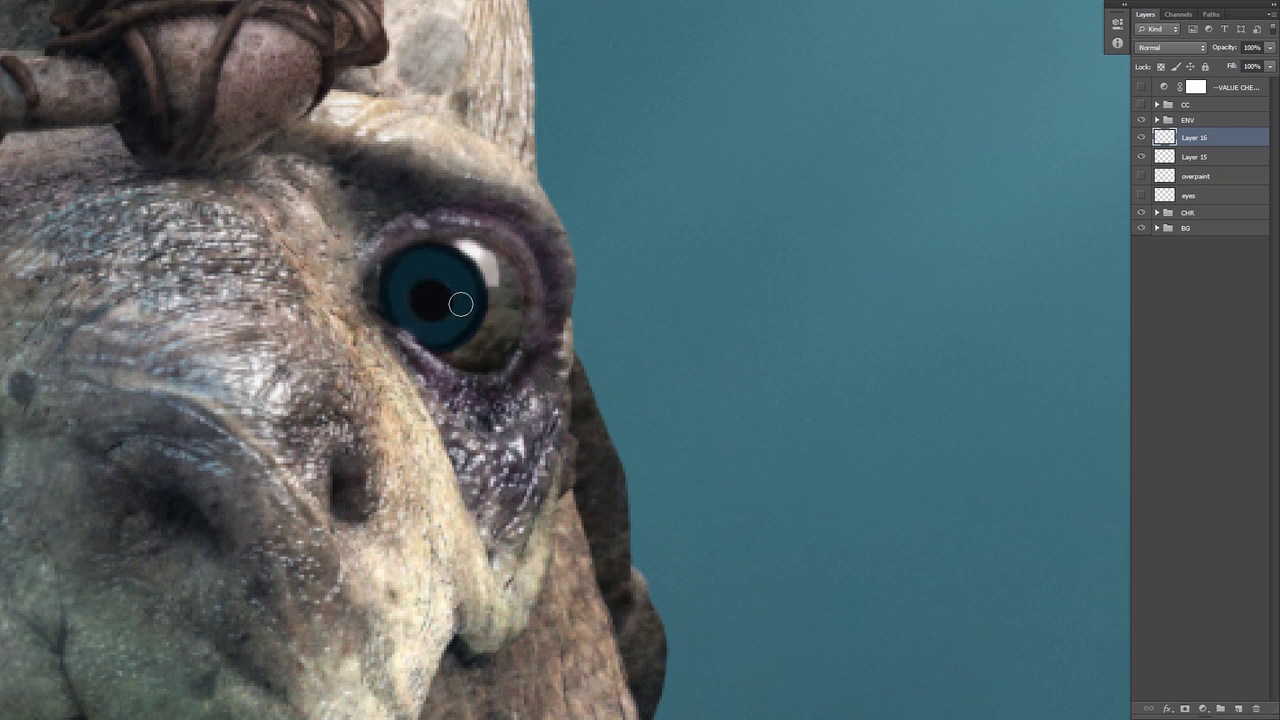
{"action": "right_click", "coordinate": [459, 311], "text": "alt"}
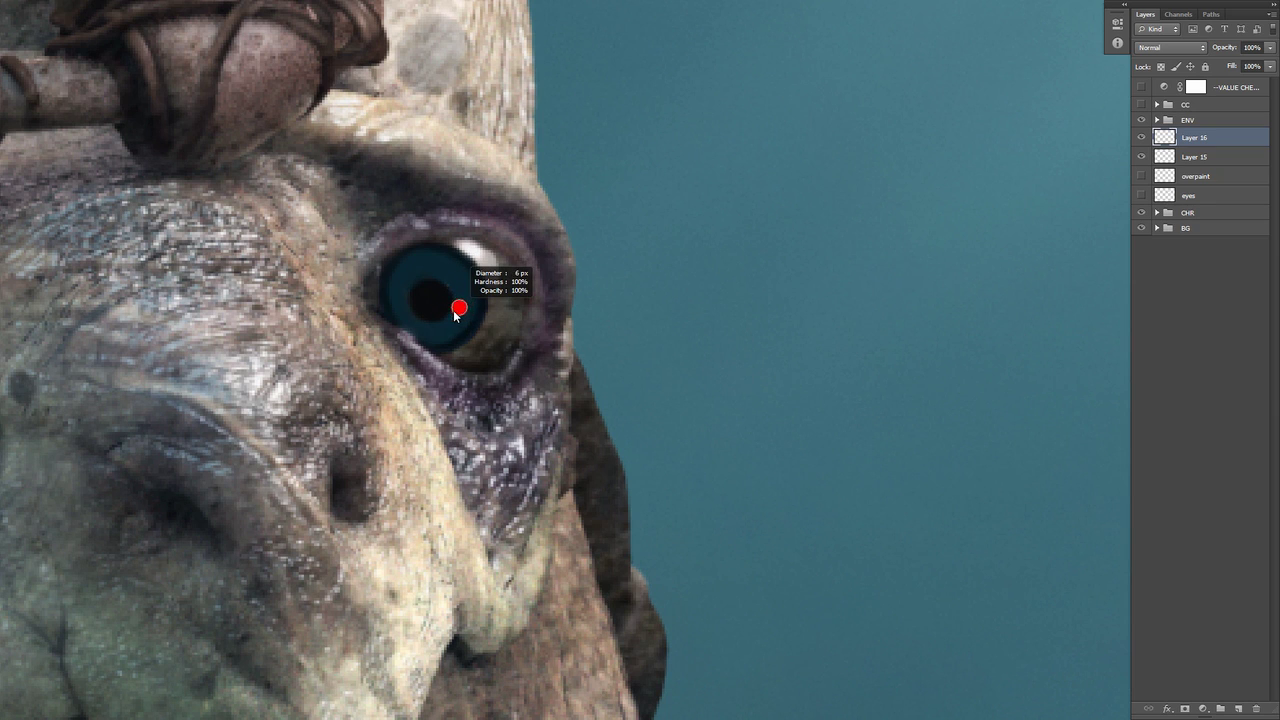
{"action": "right_click", "coordinate": [470, 298], "text": "alt"}
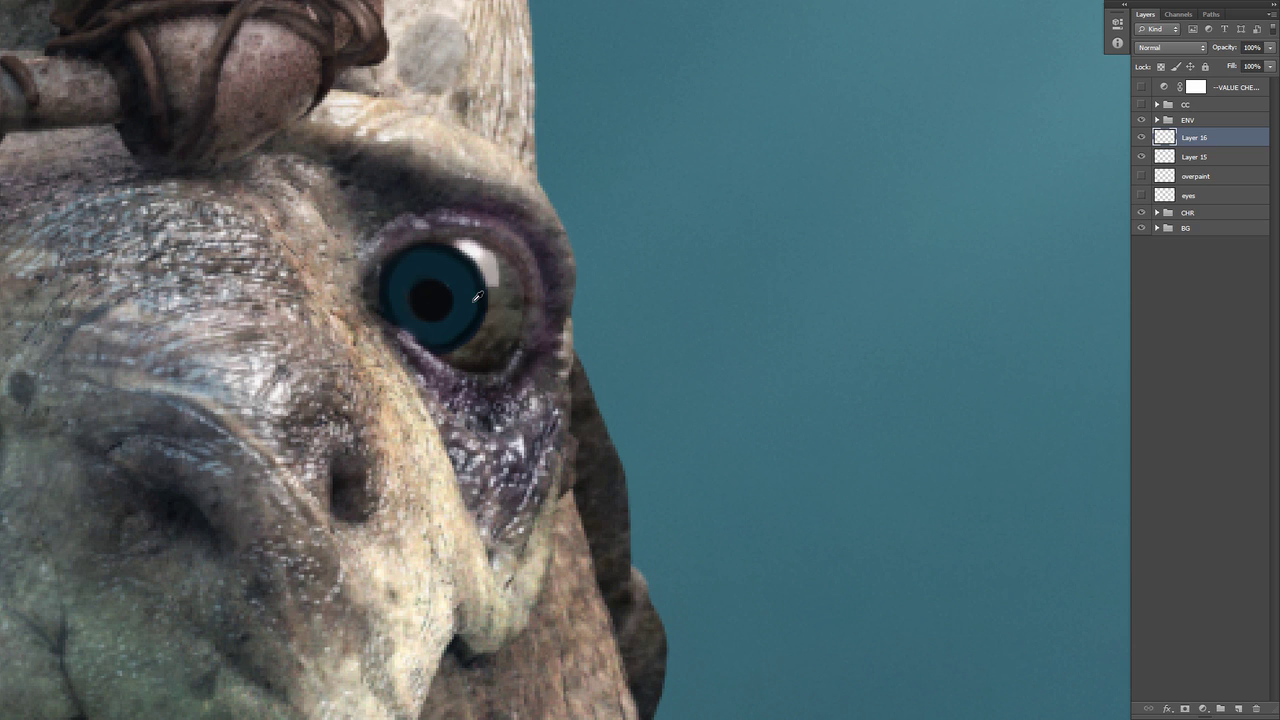
{"action": "right_click", "coordinate": [463, 289], "text": "alt"}
{"action": "right_click", "coordinate": [460, 292], "text": "alt"}
Sample the iris blue and adjust it in the quick colour picker.
{"action": "left_click", "coordinate": [447, 249], "text": "alt"}
{"action": "right_click", "coordinate": [437, 263], "text": "alt+shift"}
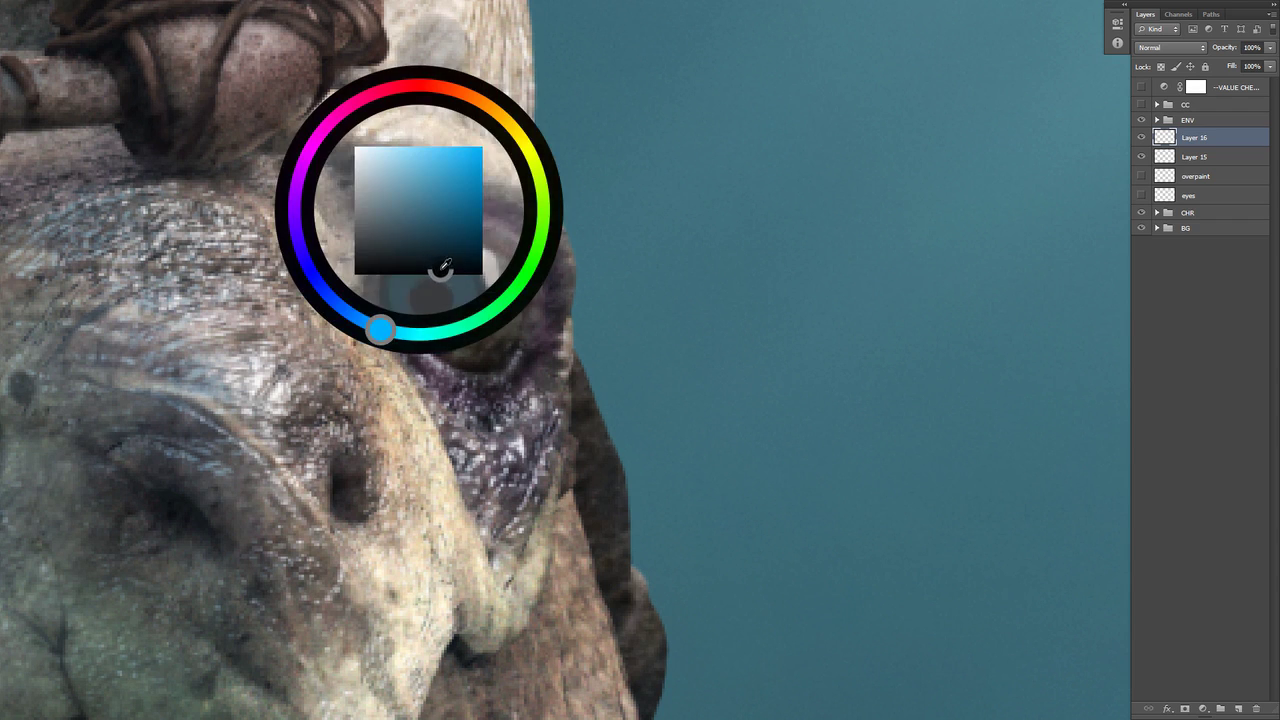
{"action": "right_click", "coordinate": [409, 277], "text": "alt"}
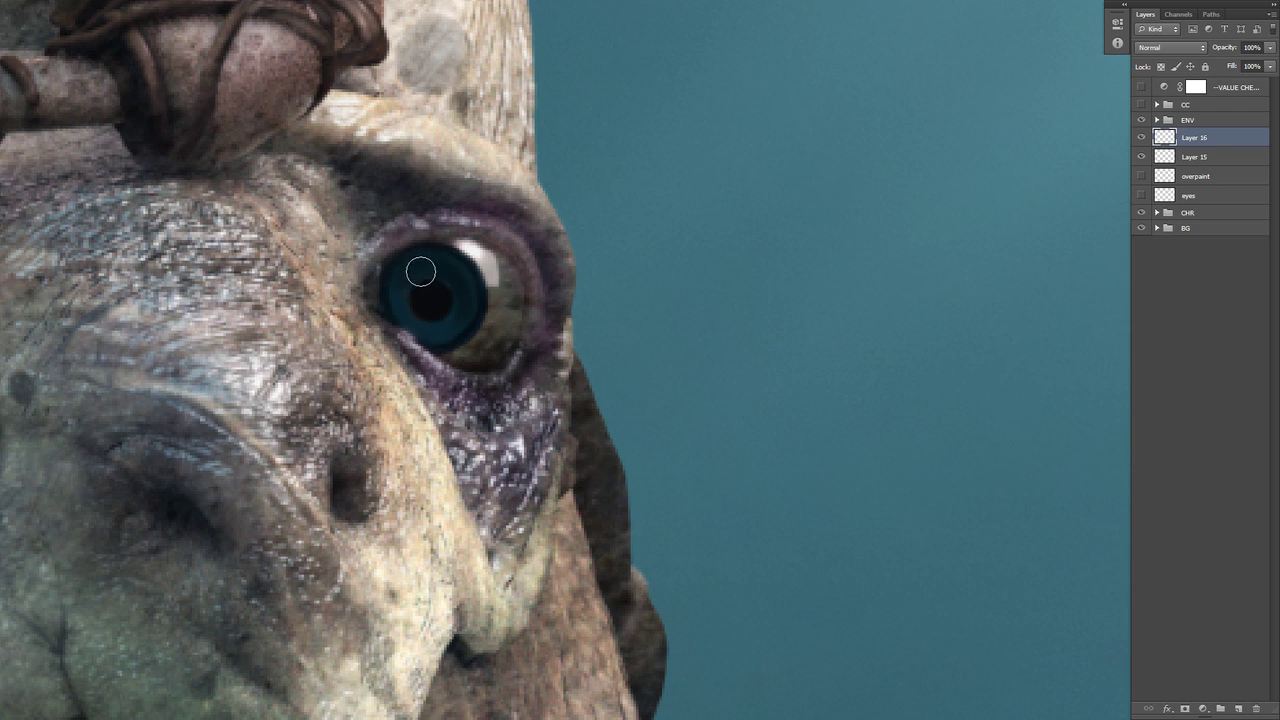
Resize the brush and toggle Layer 16 off and on to compare with the original eye.
{"action": "right_click", "coordinate": [460, 305], "text": "alt"}
{"action": "left_click", "coordinate": [1141, 138]}
{"action": "left_click", "coordinate": [1141, 138]}
Paint a paler teal along the iris's lower rim with a 3 px brush, then shrink the brush.
{"action": "right_click", "coordinate": [435, 330], "text": "alt"}
{"action": "right_click", "coordinate": [425, 331], "text": "alt+shift"}
{"action": "left_click_drag", "start_coordinate": [410, 330], "coordinate": [450, 318]}
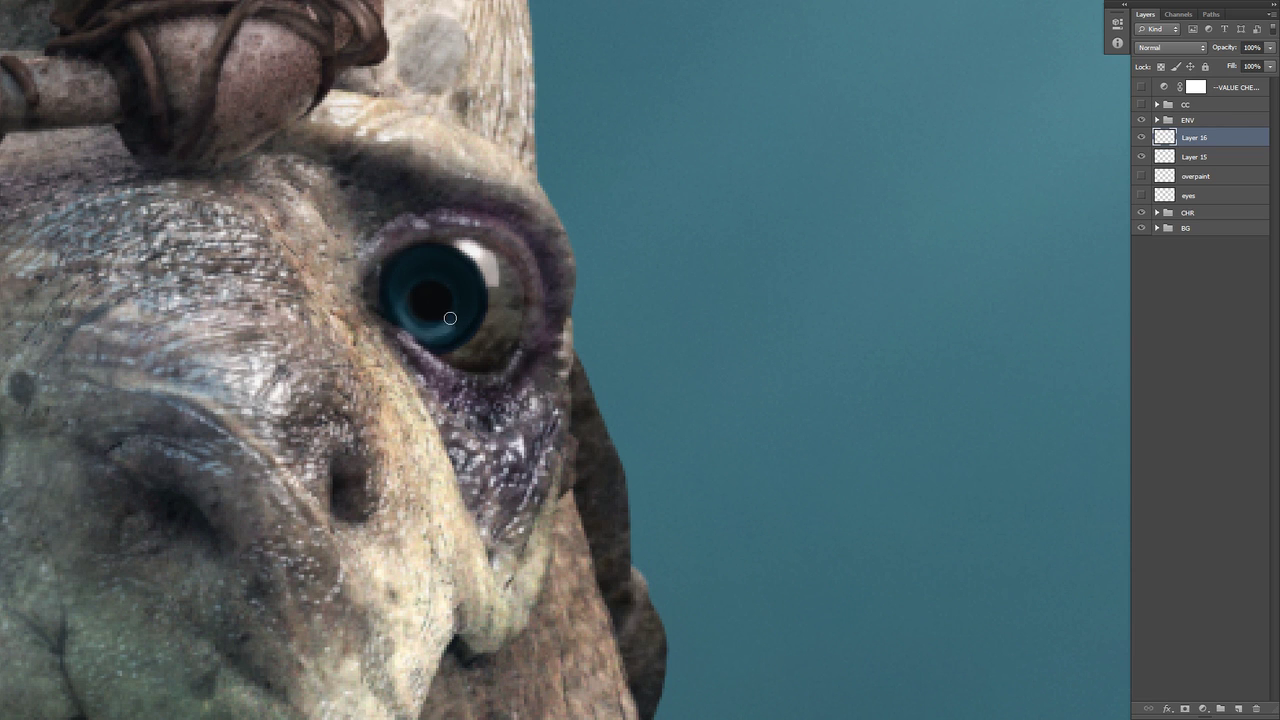
{"action": "right_click", "coordinate": [450, 318], "text": "alt+shift"}
{"action": "right_click", "coordinate": [414, 316], "text": "alt"}
Choose a darker, then slightly adjusted blue and paint richer shading inside the right iris.
{"action": "right_click", "coordinate": [454, 316], "text": "alt+shift"}
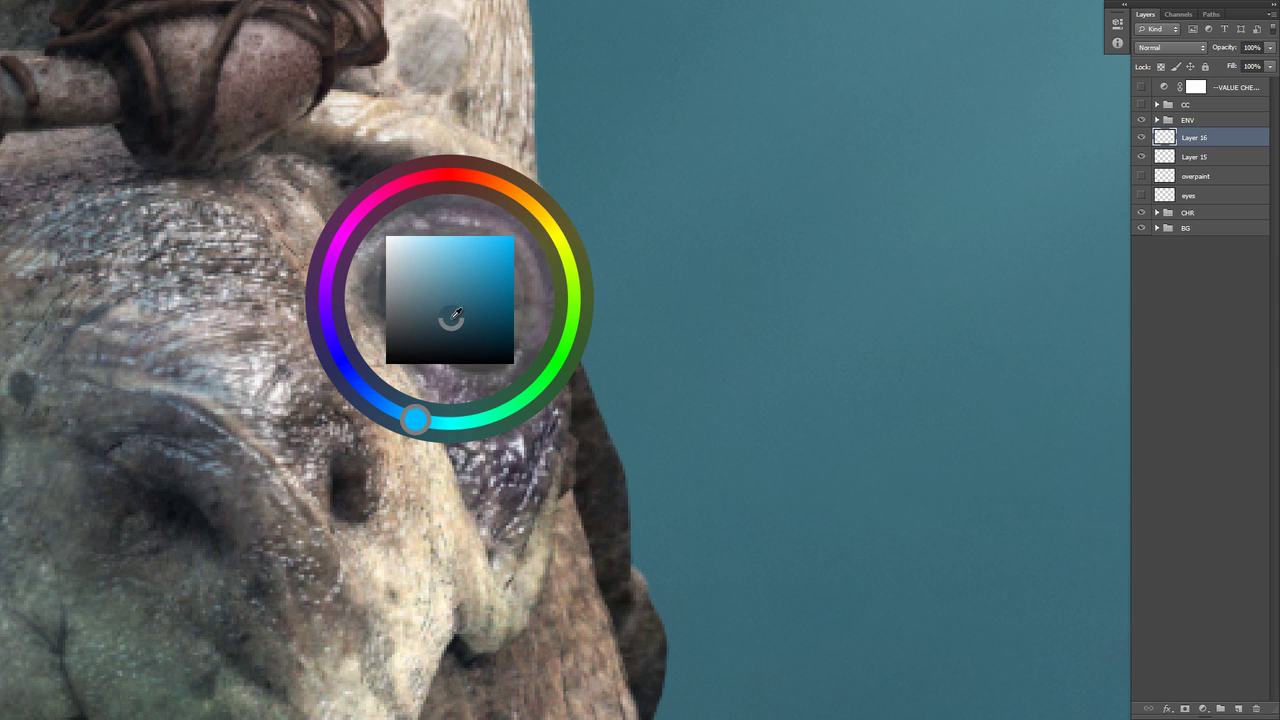
{"action": "mouse_move", "coordinate": [456, 315]}
{"action": "left_mouse_down"}
{"action": "mouse_move", "coordinate": [483, 340]}
{"action": "mouse_move", "coordinate": [410, 256]}
{"action": "mouse_move", "coordinate": [474, 324]}
{"action": "mouse_move", "coordinate": [460, 330]}
{"action": "mouse_move", "coordinate": [470, 342]}
{"action": "left_mouse_up"}
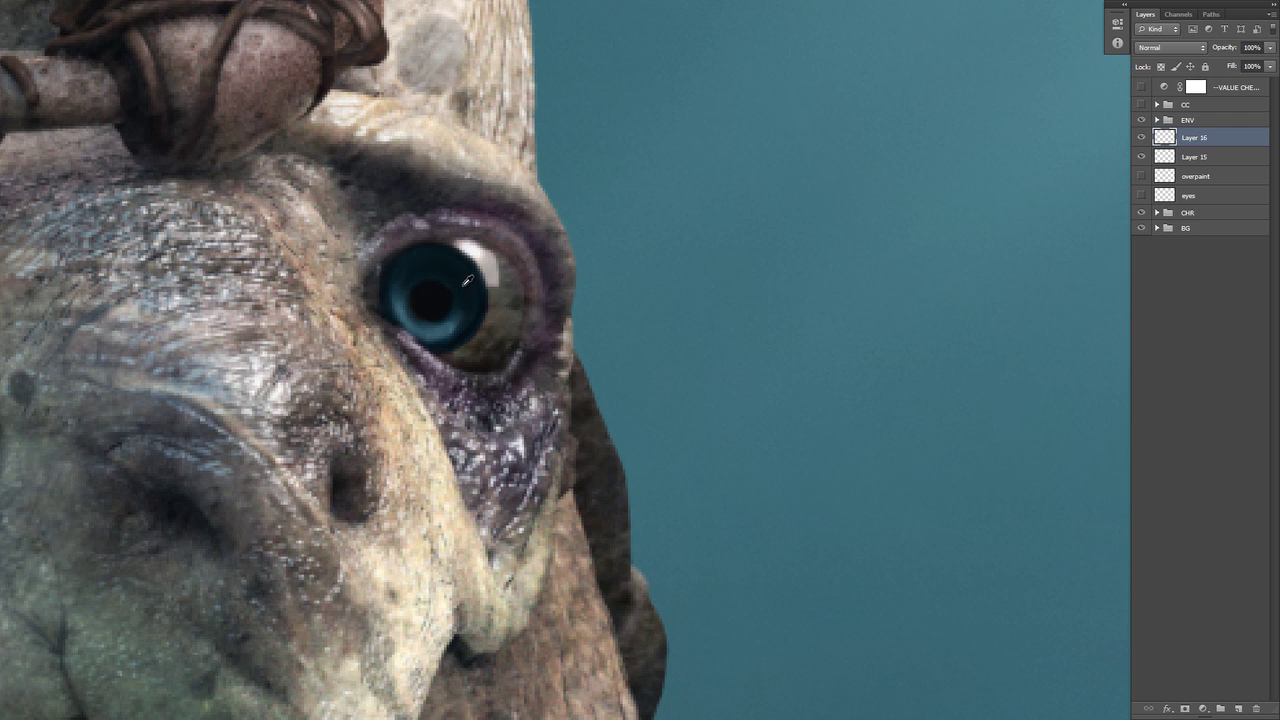
{"action": "left_click_drag", "start_coordinate": [465, 278], "coordinate": [472, 298]}
{"action": "left_click_drag", "start_coordinate": [462, 278], "coordinate": [471, 285]}
Zoom in and paint a 1 px white highlight dot on the right pupil, undoing an extra dot.
{"action": "scroll", "coordinate": [411, 311], "scroll_direction": "down", "scroll_amount": 3}
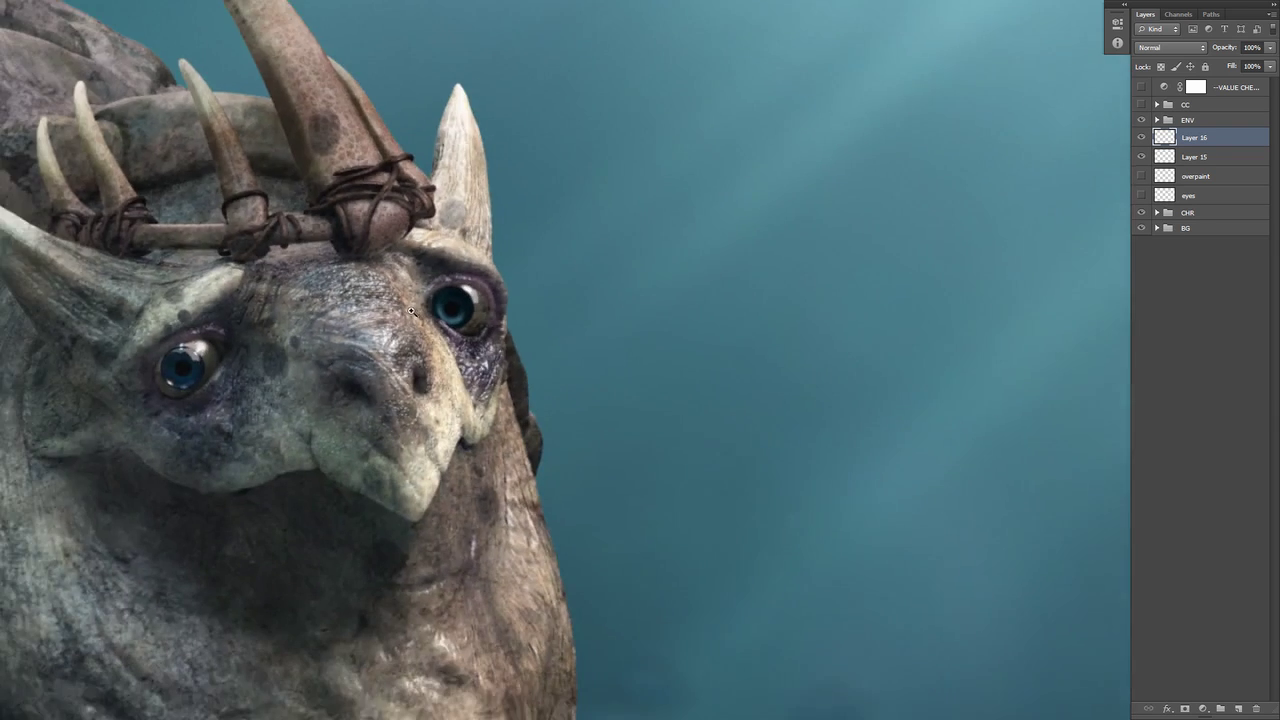
{"action": "scroll", "coordinate": [411, 311], "scroll_direction": "up", "scroll_amount": 3}
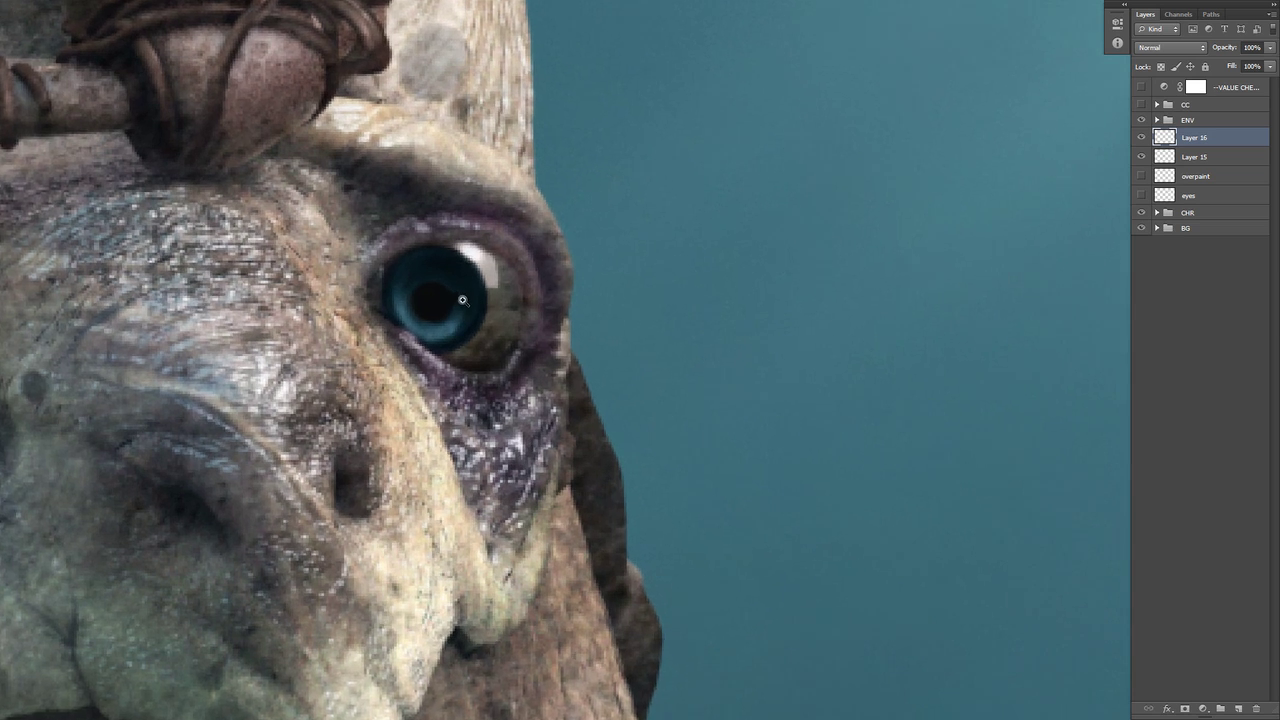
{"action": "scroll", "coordinate": [462, 299], "scroll_direction": "up", "scroll_amount": 1}
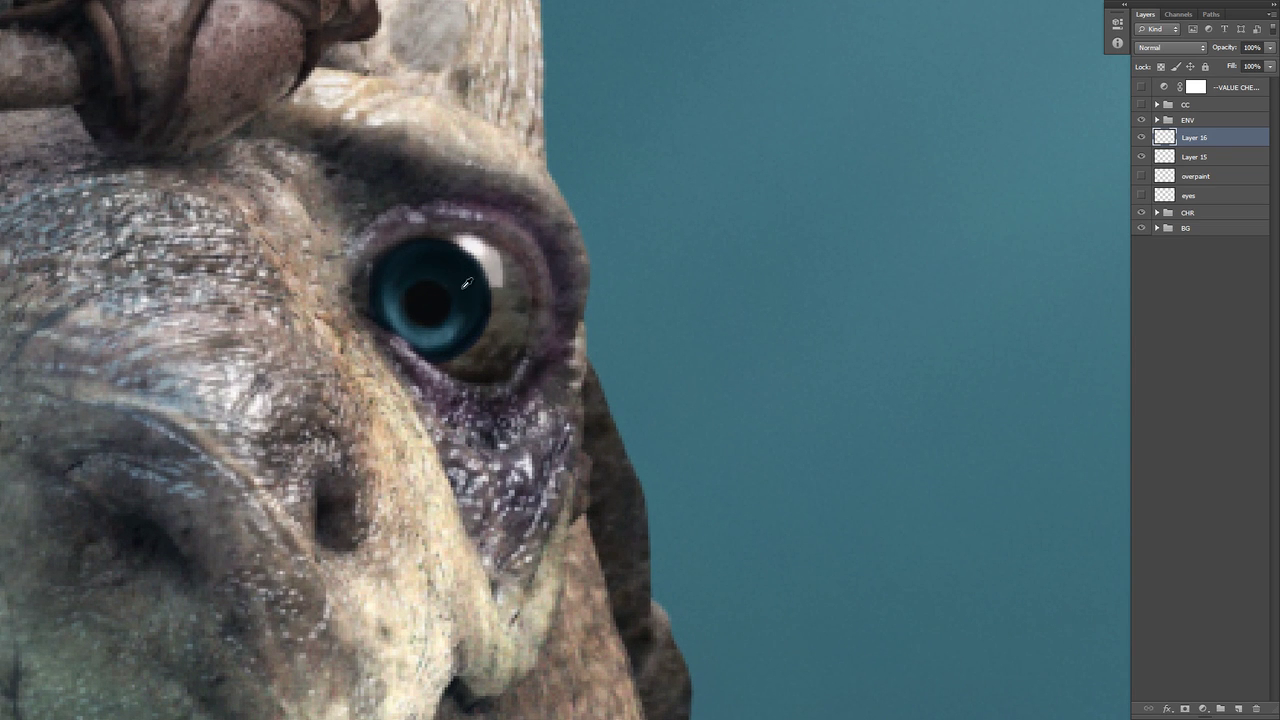
{"action": "right_click", "coordinate": [462, 290], "text": "alt+shift"}
{"action": "key", "text": "ctrl+z"}
{"action": "right_click", "coordinate": [439, 280], "text": "alt"}
{"action": "left_click_drag", "start_coordinate": [437, 280], "coordinate": [457, 312]}
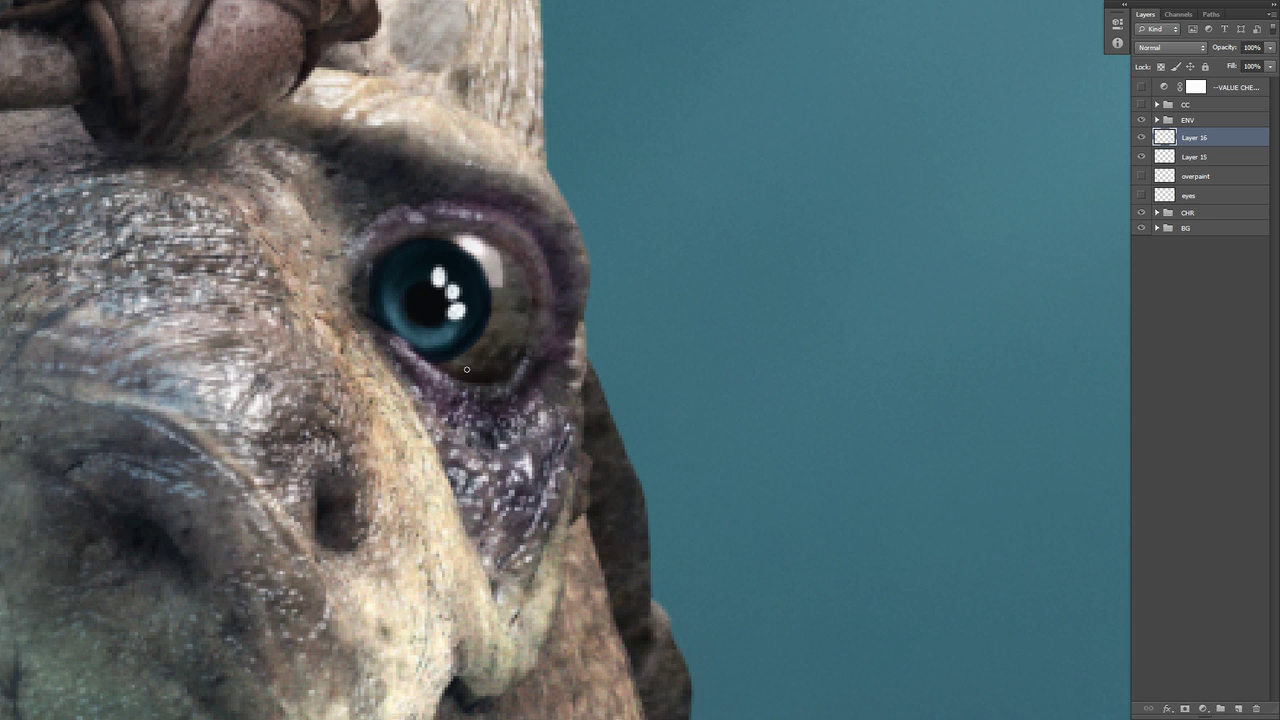
Keep one round white catchlight on the pupil, undoing the extra dots and a curved stroke.
{"action": "key", "text": "ctrl+alt+z"}
{"action": "key", "text": "ctrl+alt+z"}
{"action": "key", "text": "ctrl+alt+z"}
{"action": "left_click", "coordinate": [435, 281]}
{"action": "left_click_drag", "start_coordinate": [448, 292], "coordinate": [424, 282]}
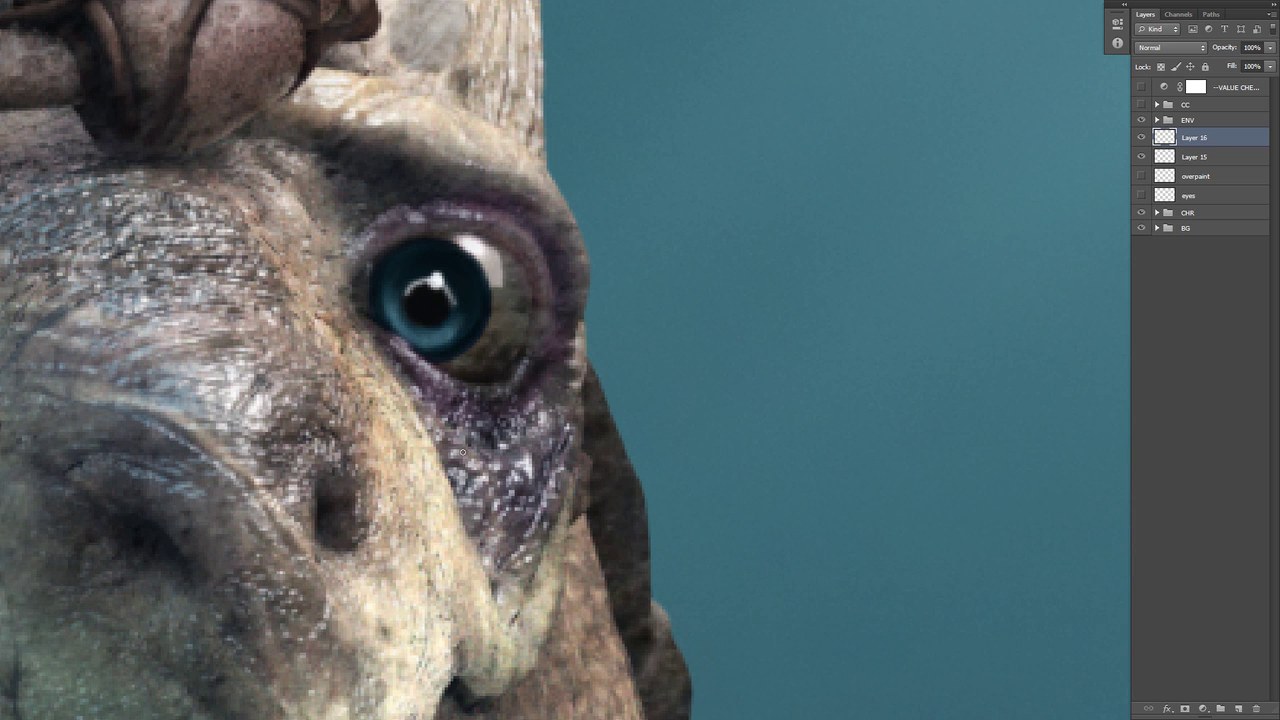
{"action": "key", "text": "ctrl+z"}
Pick a new paint shade from the HUD colour picker over the eye.
{"action": "right_click", "coordinate": [432, 330], "text": "alt+shift"}
{"action": "right_click", "coordinate": [441, 325], "text": "alt+shift"}
{"action": "left_click_drag", "start_coordinate": [430, 330], "coordinate": [447, 290]}
{"action": "scroll", "coordinate": [445, 345], "scroll_direction": "down", "scroll_amount": 4}
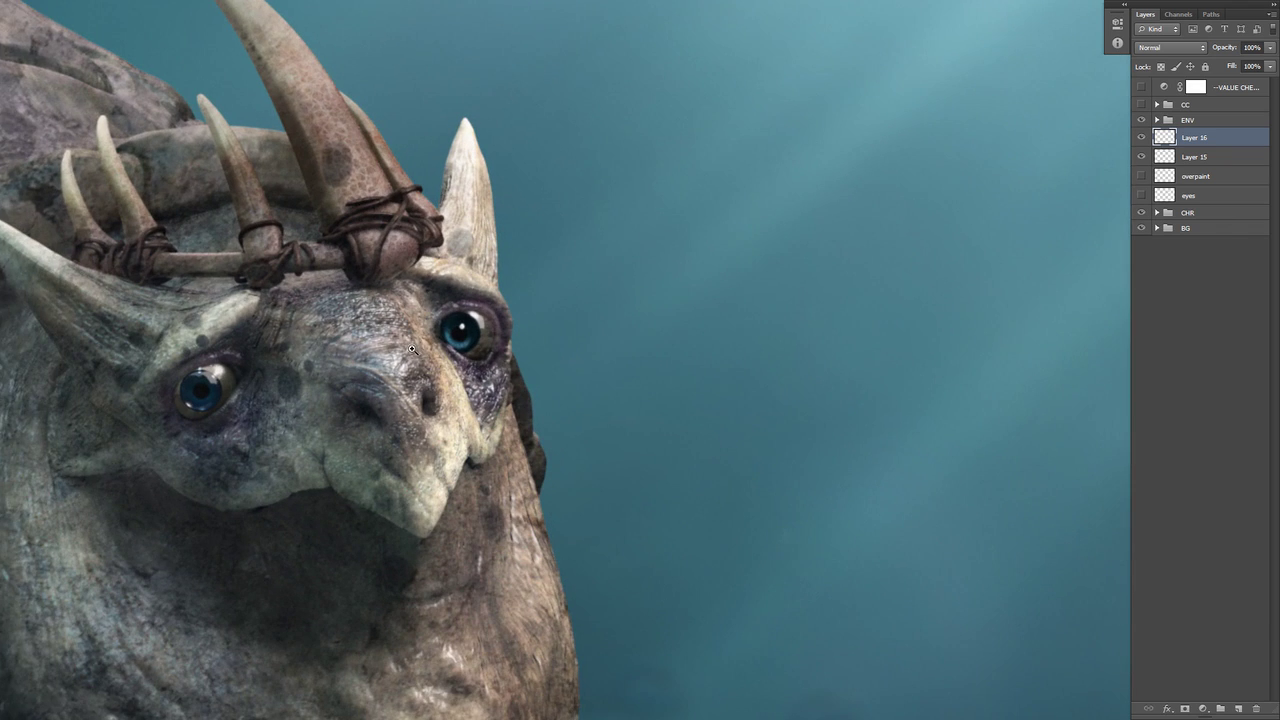
{"action": "scroll", "coordinate": [416, 350], "scroll_direction": "up", "scroll_amount": 2}
{"action": "left_click_drag", "start_coordinate": [416, 350], "coordinate": [542, 302]}
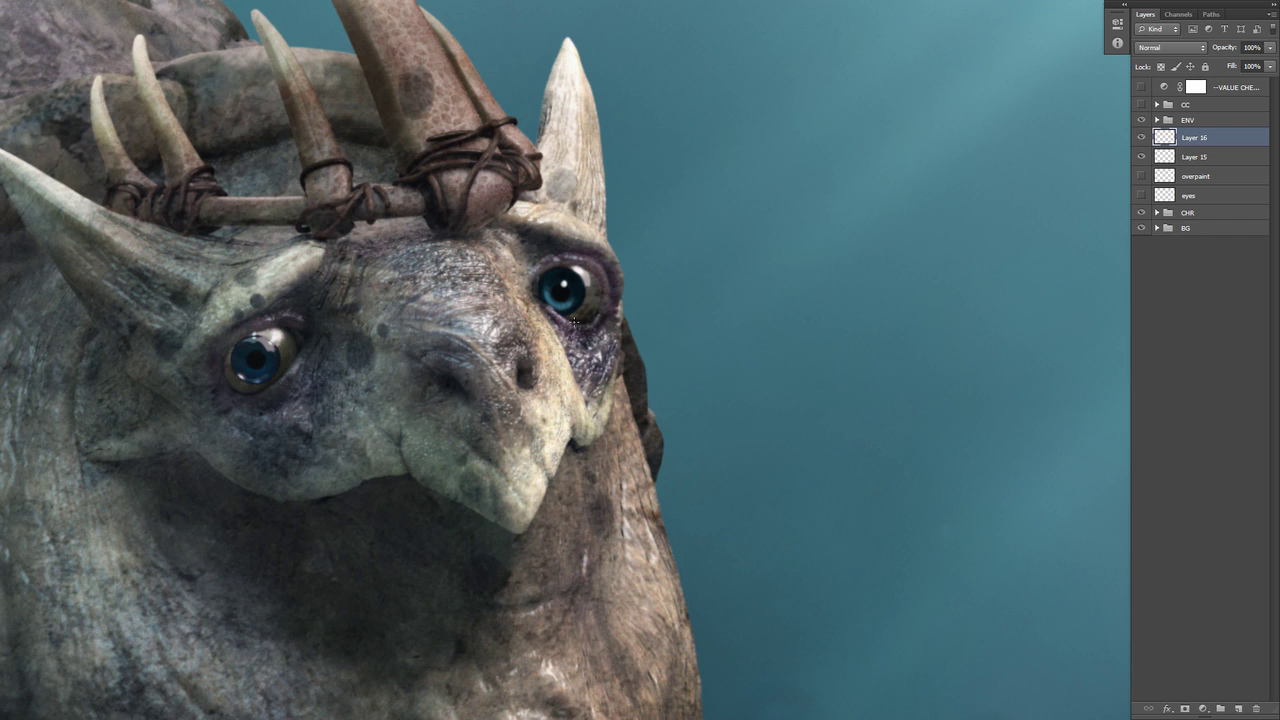
{"action": "scroll", "coordinate": [575, 300], "scroll_direction": "up", "scroll_amount": 3}
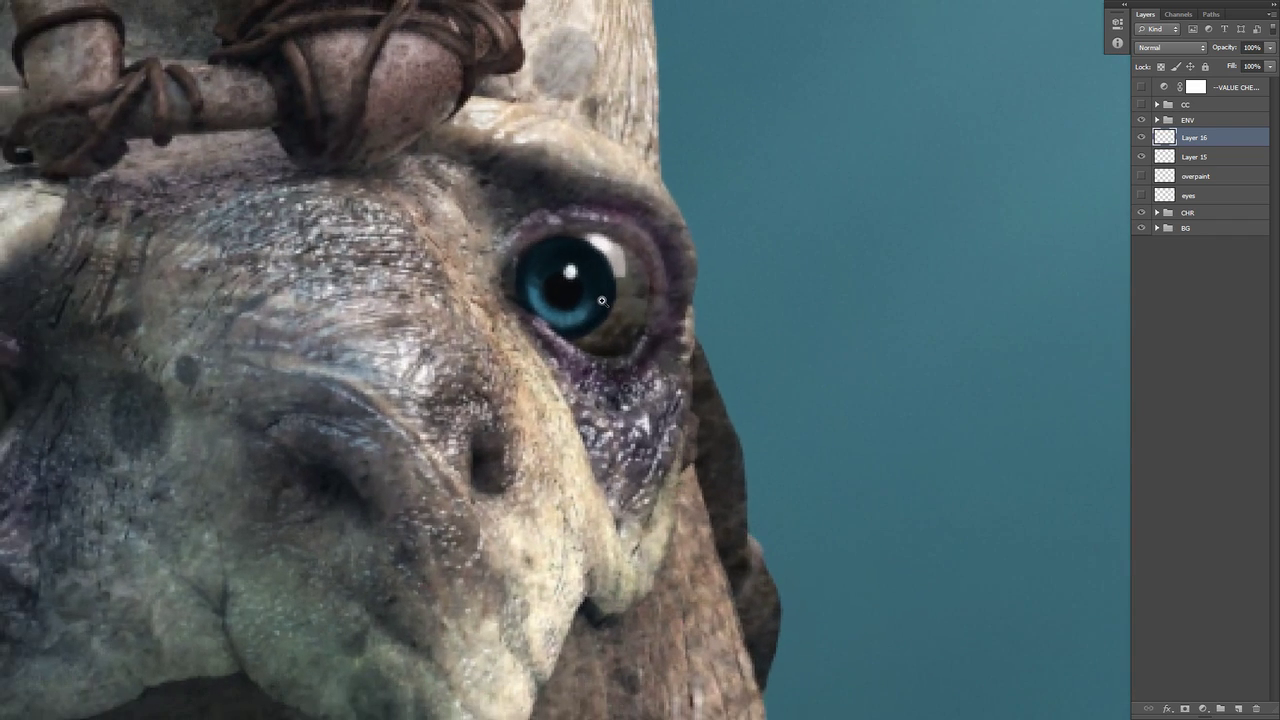
{"action": "scroll", "coordinate": [560, 300], "scroll_direction": "up", "scroll_amount": 2}
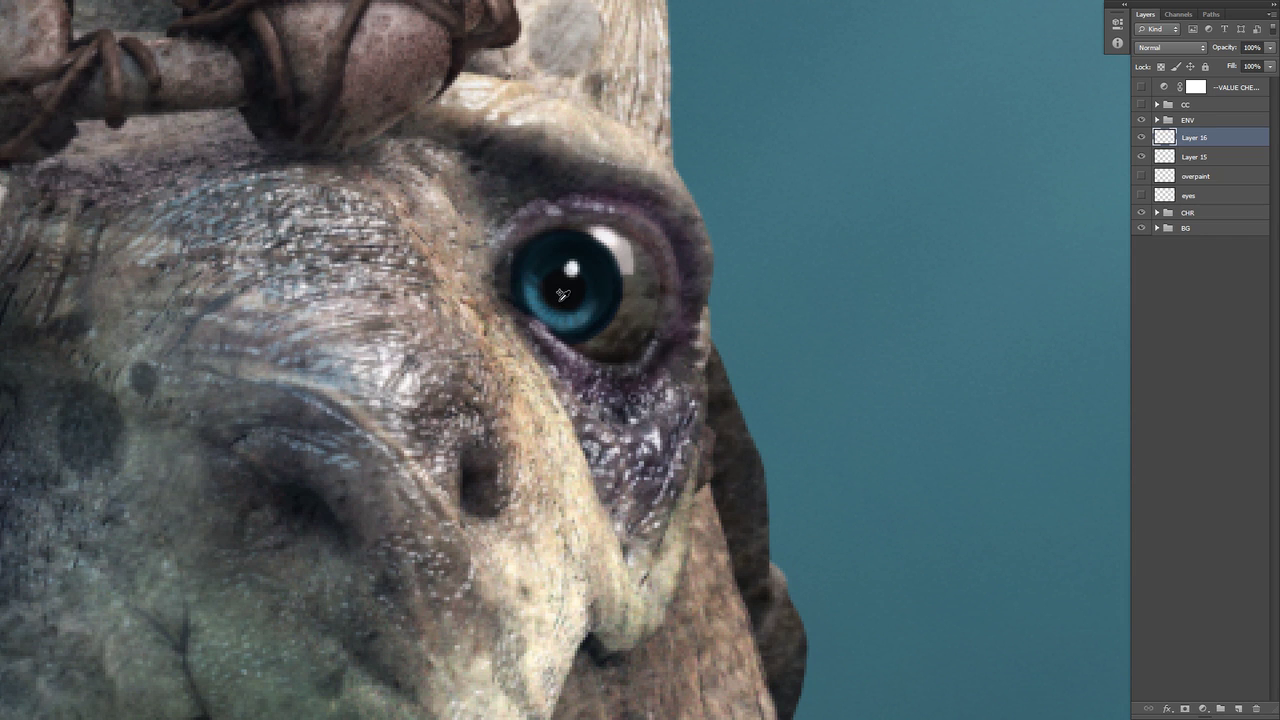
{"action": "right_click", "coordinate": [562, 300], "text": "alt+shift"}
Switch the paint colour from blue to an orange shade in the HUD picker for the pupil glow.
{"action": "right_click", "coordinate": [576, 314], "text": "alt+shift"}
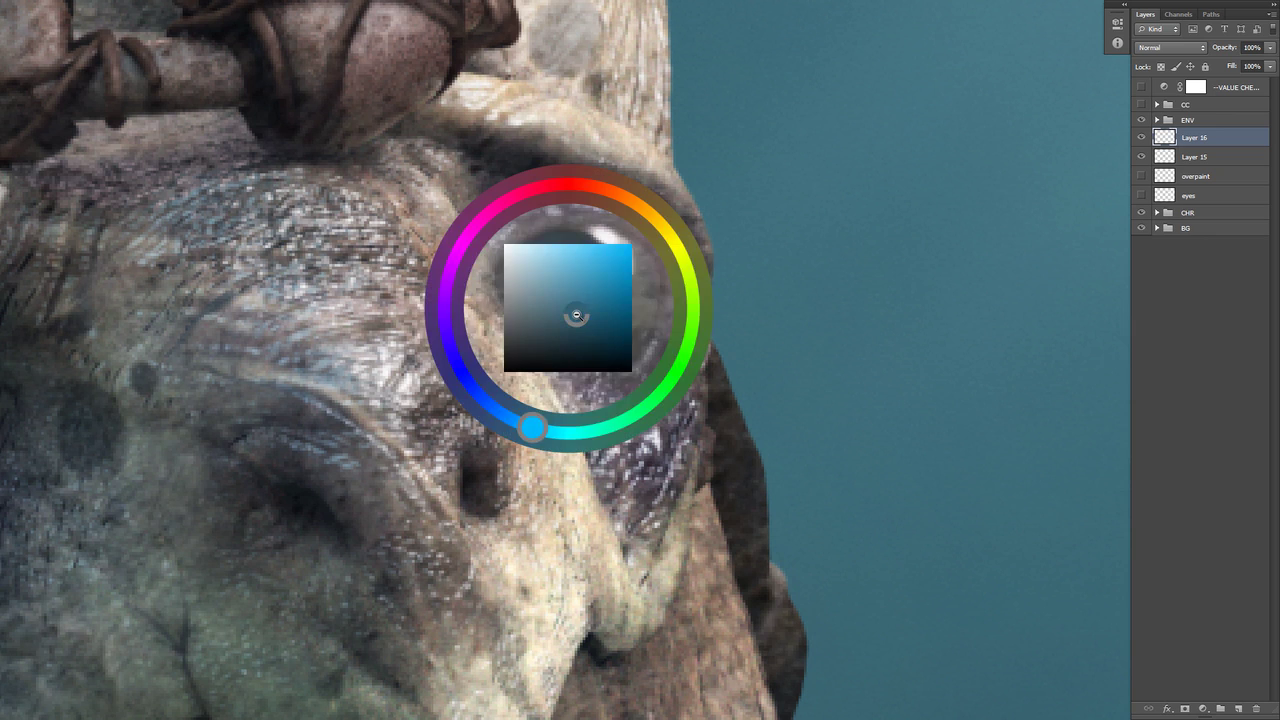
{"action": "right_click", "coordinate": [575, 314], "text": "alt+shift"}
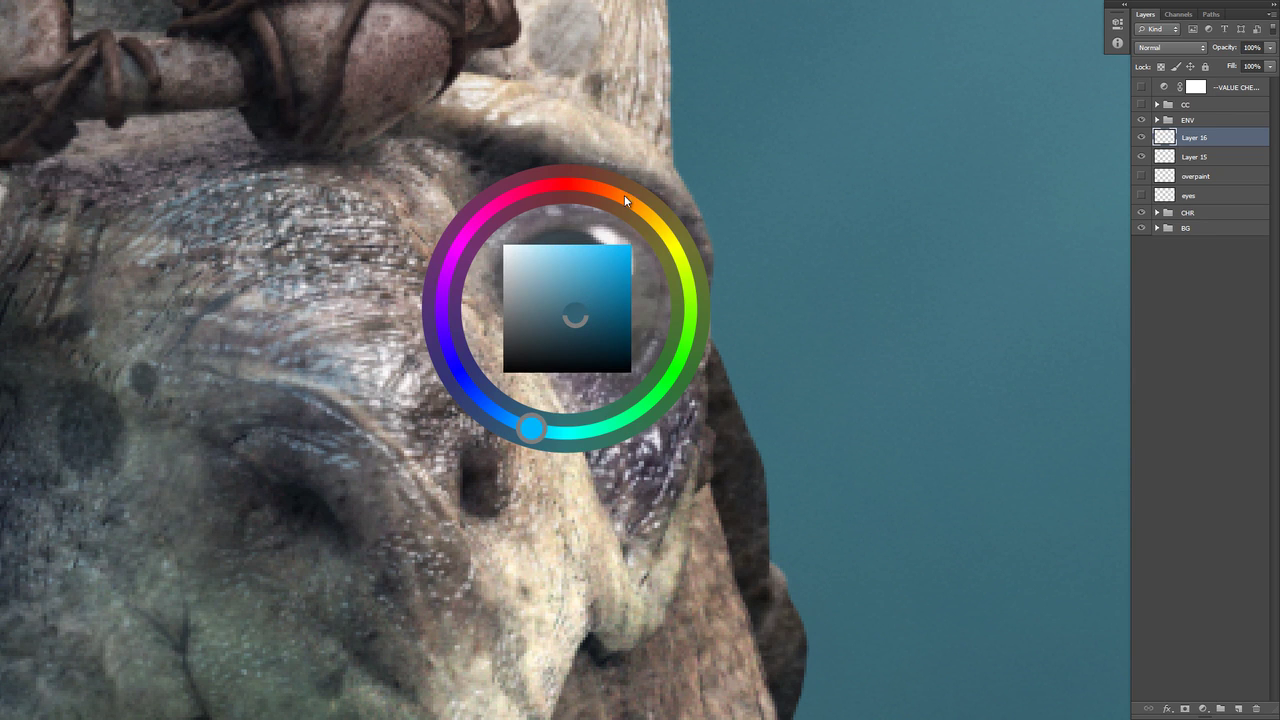
{"action": "right_click", "coordinate": [576, 270], "text": "alt+shift"}
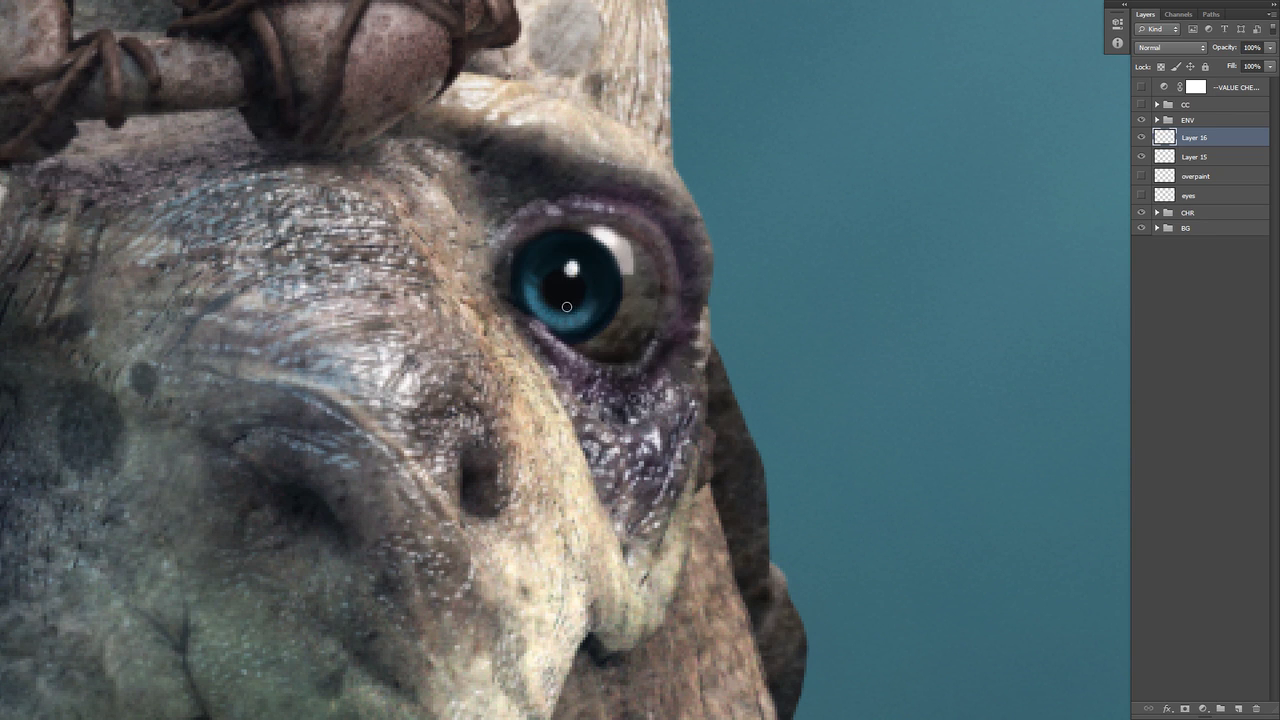
{"action": "scroll", "coordinate": [580, 316], "scroll_direction": "up", "scroll_amount": 1}
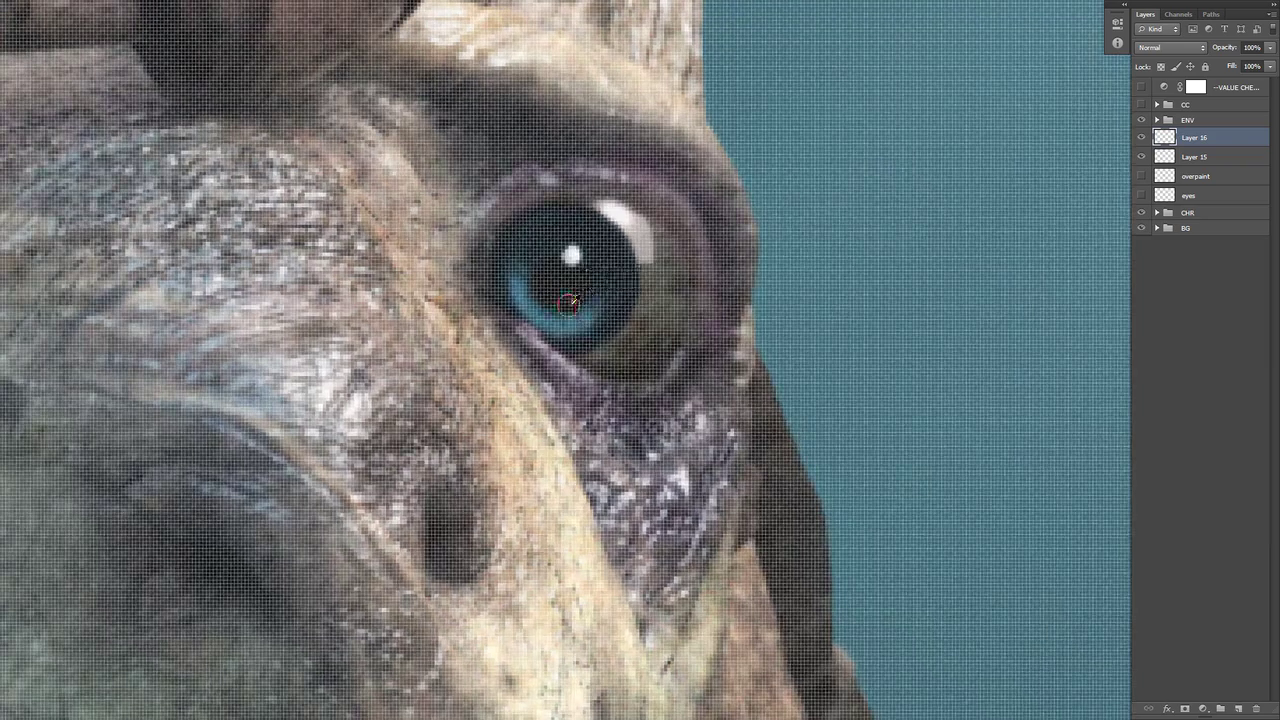
{"action": "right_click", "coordinate": [578, 294], "text": "alt+shift"}
{"action": "scroll", "coordinate": [590, 270], "scroll_direction": "down", "scroll_amount": 1}
{"action": "right_click", "coordinate": [568, 290], "text": "alt"}
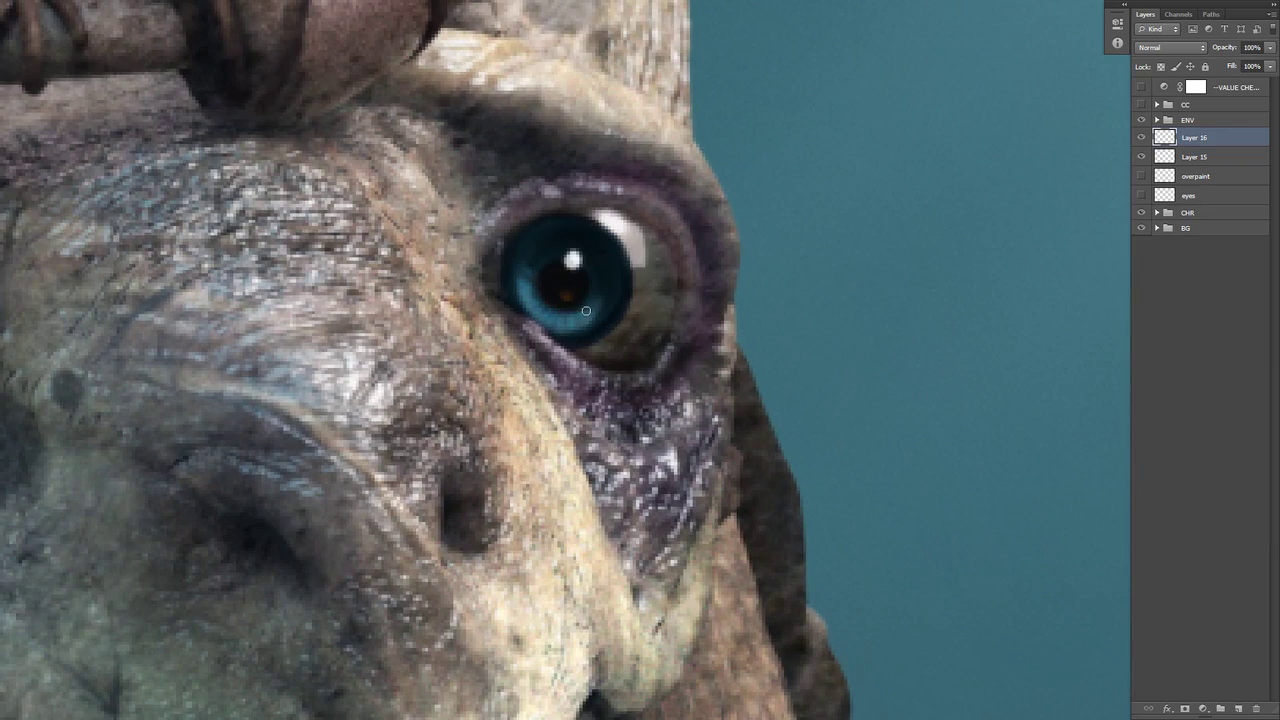
{"action": "scroll", "coordinate": [570, 300], "scroll_direction": "down", "scroll_amount": 1}
{"action": "scroll", "coordinate": [571, 303], "scroll_direction": "down", "scroll_amount": 5}
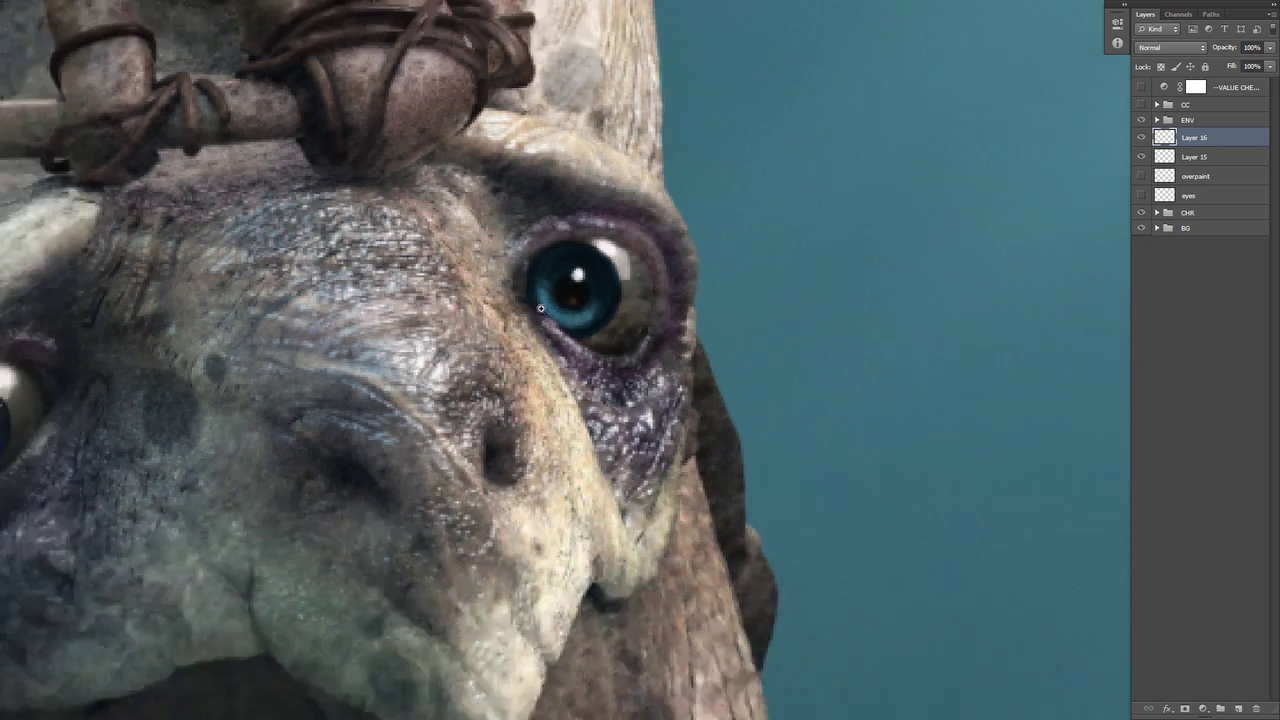
{"action": "scroll", "coordinate": [567, 308], "scroll_direction": "up", "scroll_amount": 5}
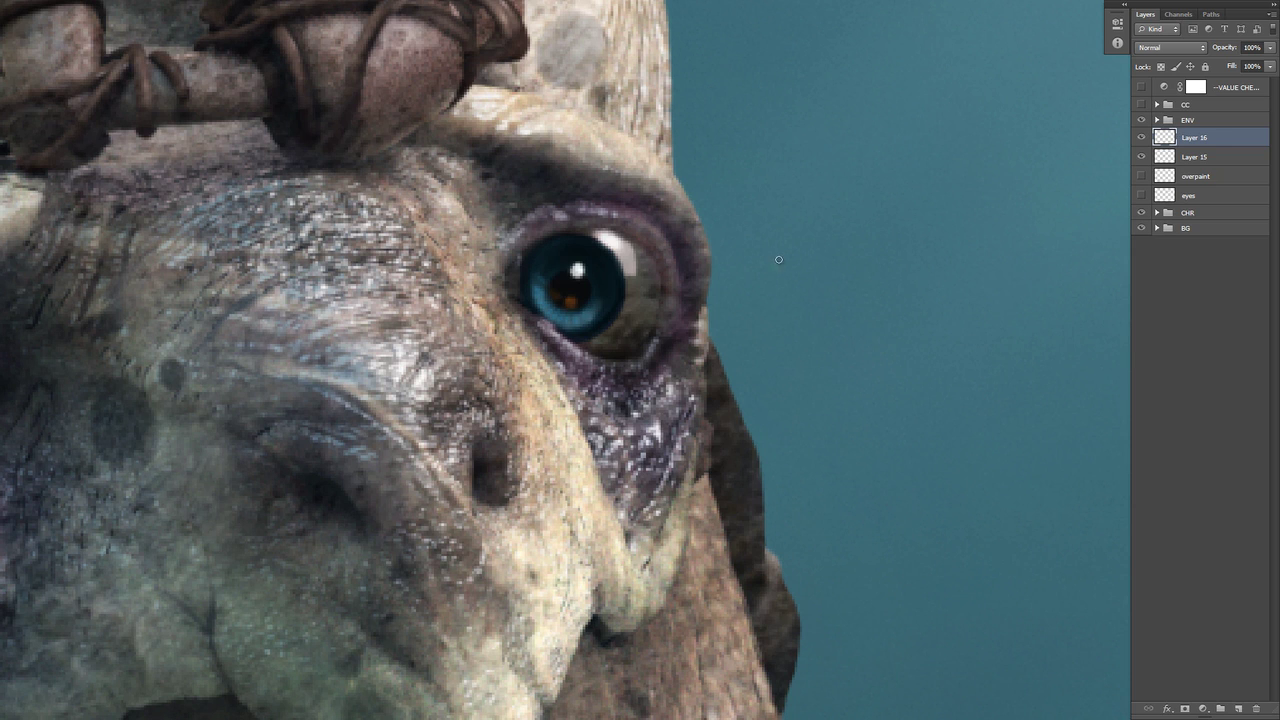
Add Layer 17 above Layer 15 and brush olive-brown over the eyeball around the iris.
{"action": "left_click", "coordinate": [1182, 159]}
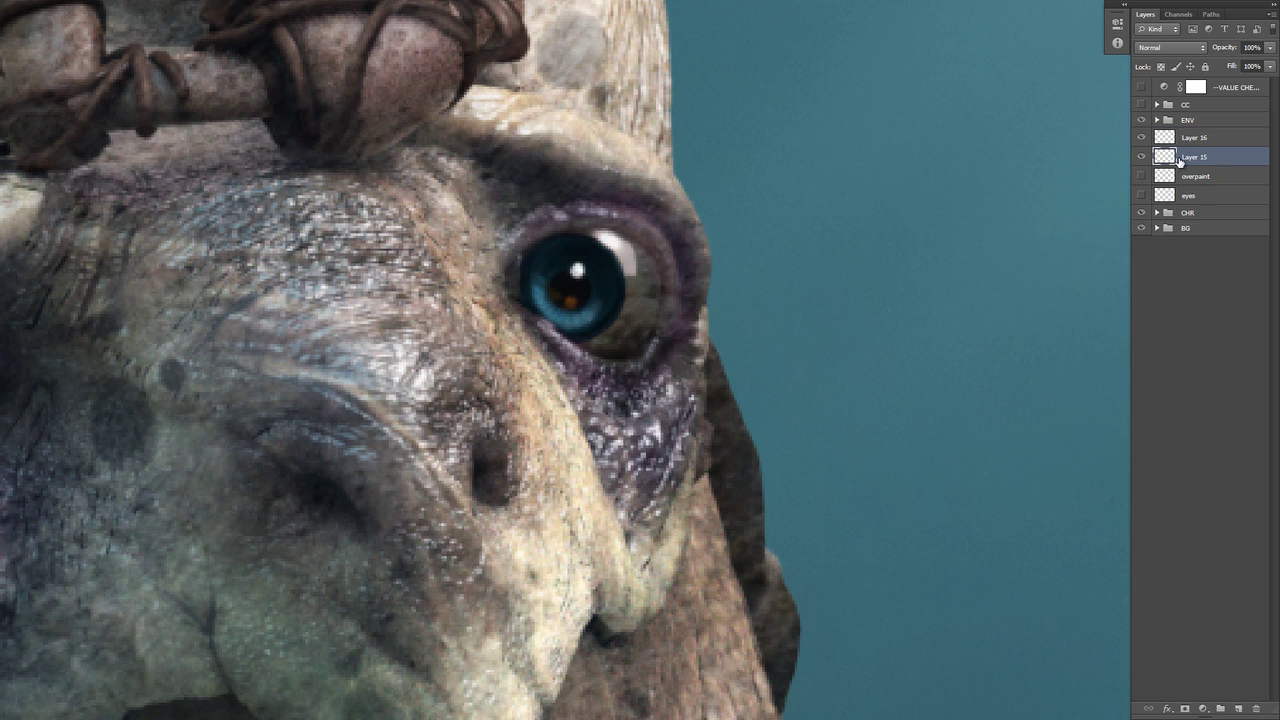
{"action": "left_click", "coordinate": [1238, 708]}
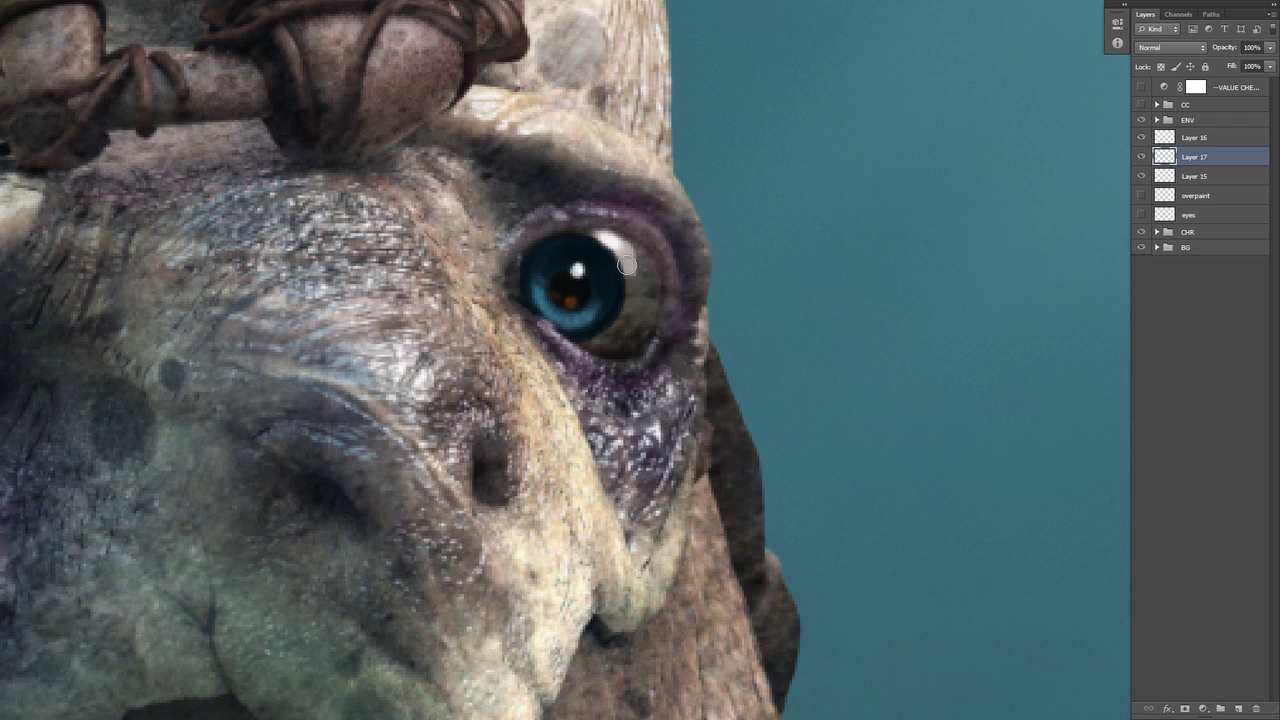
{"action": "mouse_move", "coordinate": [630, 290]}
{"action": "left_mouse_down"}
{"action": "mouse_move", "coordinate": [596, 241]}
{"action": "mouse_move", "coordinate": [632, 290]}
{"action": "left_mouse_up"}
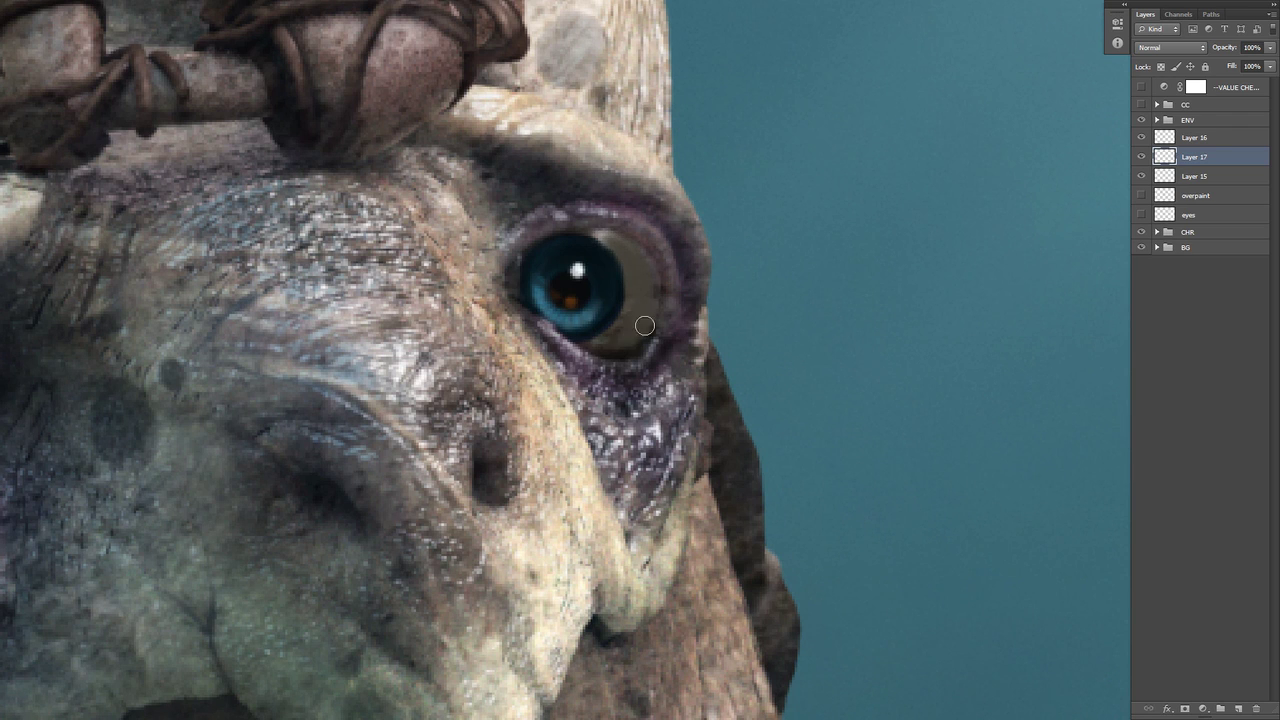
{"action": "mouse_move", "coordinate": [616, 340]}
{"action": "left_mouse_down"}
{"action": "mouse_move", "coordinate": [622, 315]}
{"action": "mouse_move", "coordinate": [611, 345]}
{"action": "left_mouse_up"}
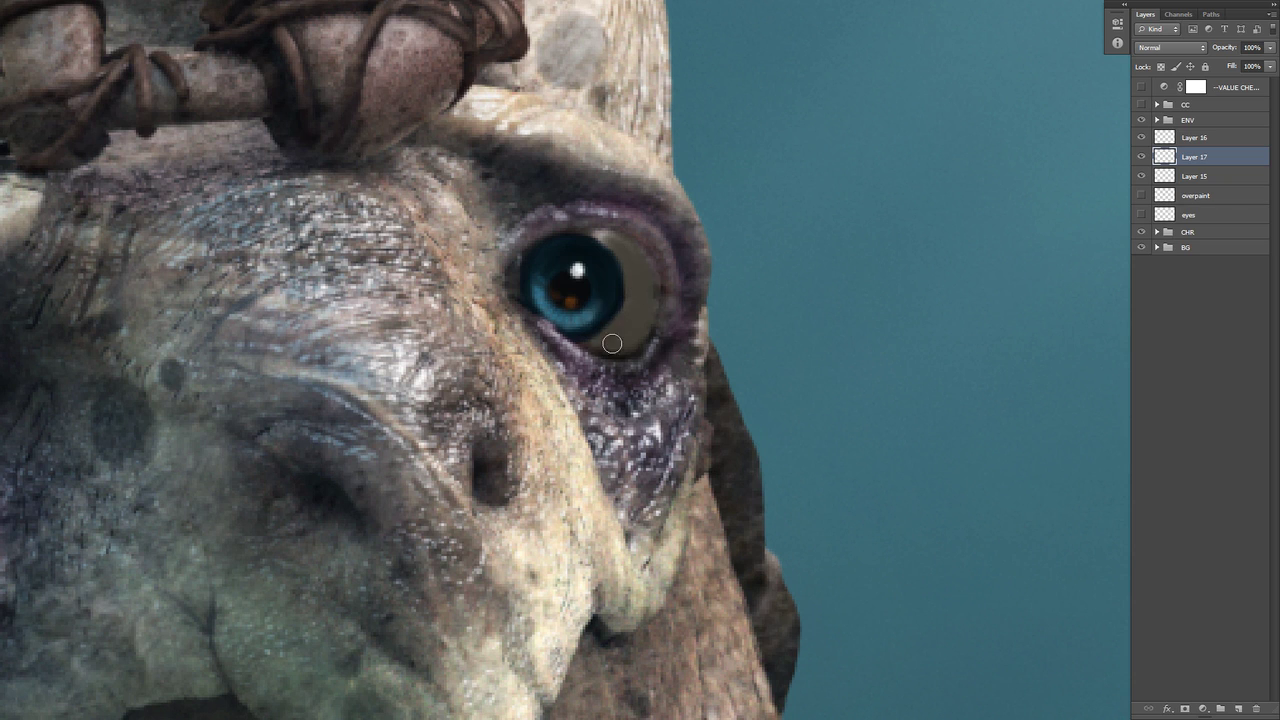
{"action": "left_click_drag", "start_coordinate": [622, 250], "coordinate": [605, 245]}
Sample a colour from the eye and fine-tune it in the HUD picker for eye details.
{"action": "left_click", "coordinate": [623, 306], "text": "alt"}
{"action": "right_click", "coordinate": [618, 229]}
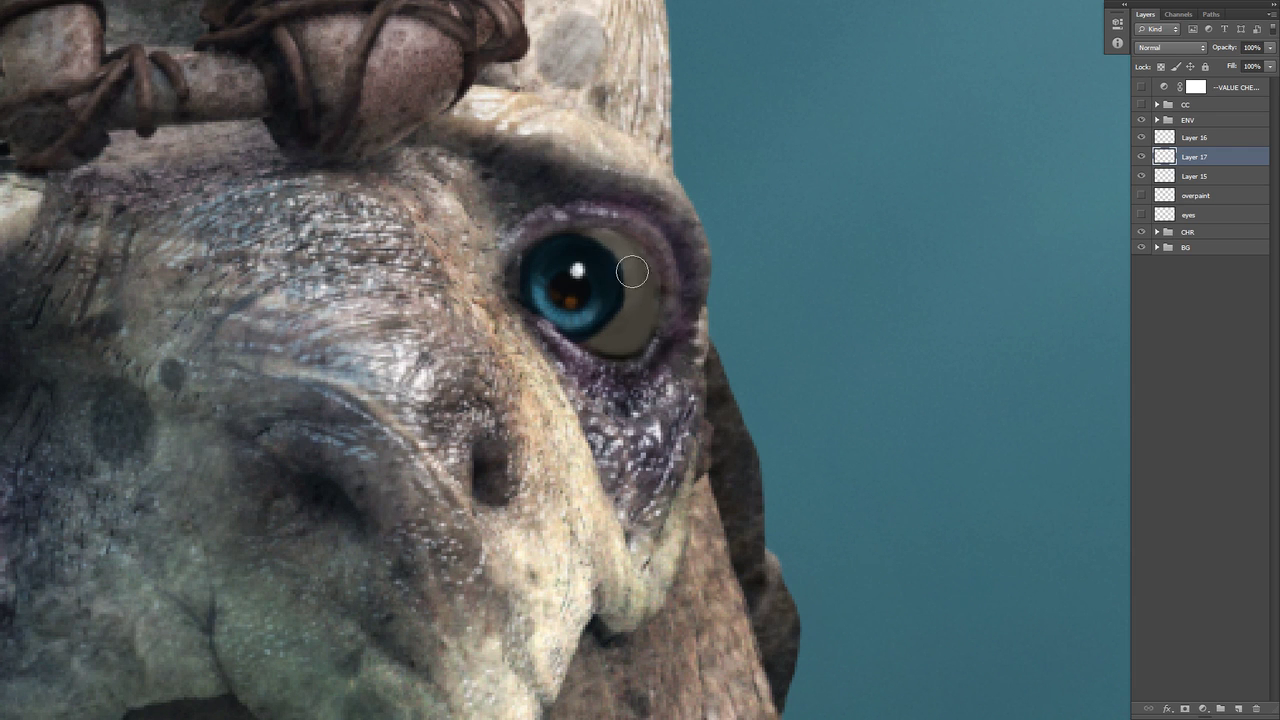
{"action": "scroll", "coordinate": [640, 292], "scroll_direction": "down", "scroll_amount": 3}
{"action": "scroll", "coordinate": [590, 289], "scroll_direction": "up", "scroll_amount": 1}
{"action": "scroll", "coordinate": [590, 289], "scroll_direction": "up", "scroll_amount": 2}
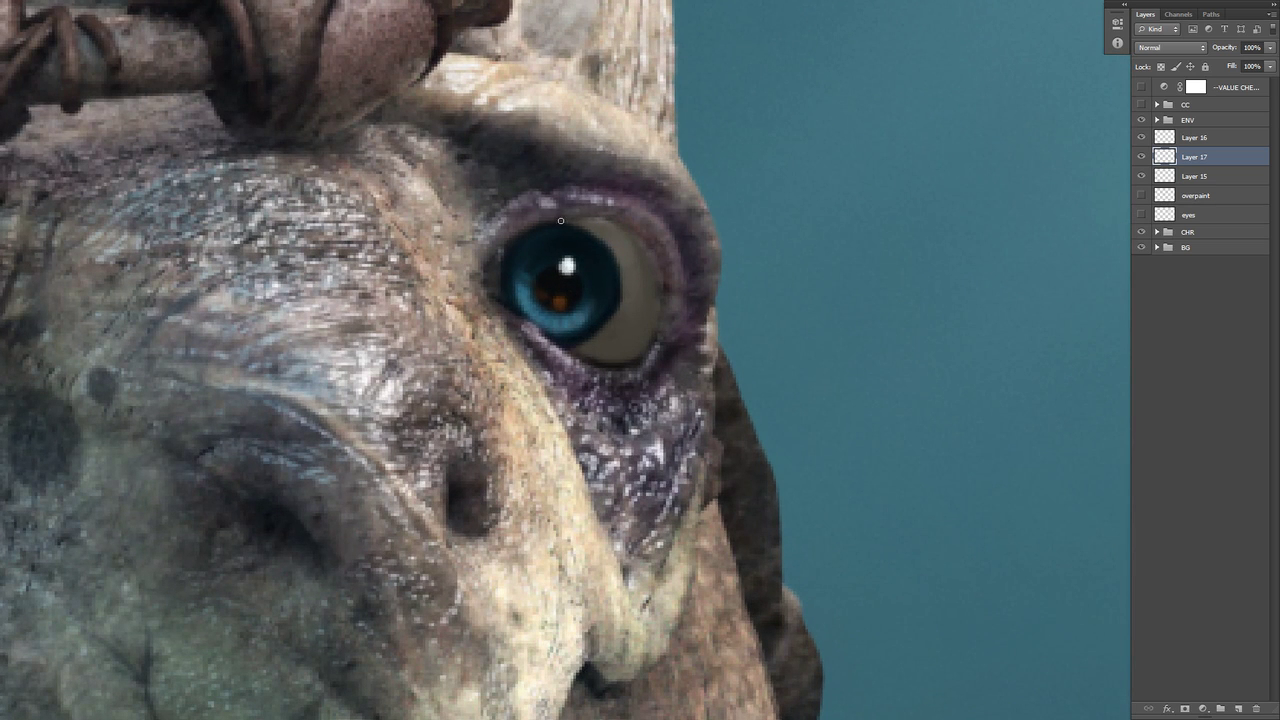
{"action": "right_click", "coordinate": [651, 262], "text": "alt+shift"}
{"action": "right_click", "coordinate": [657, 274], "text": "alt"}
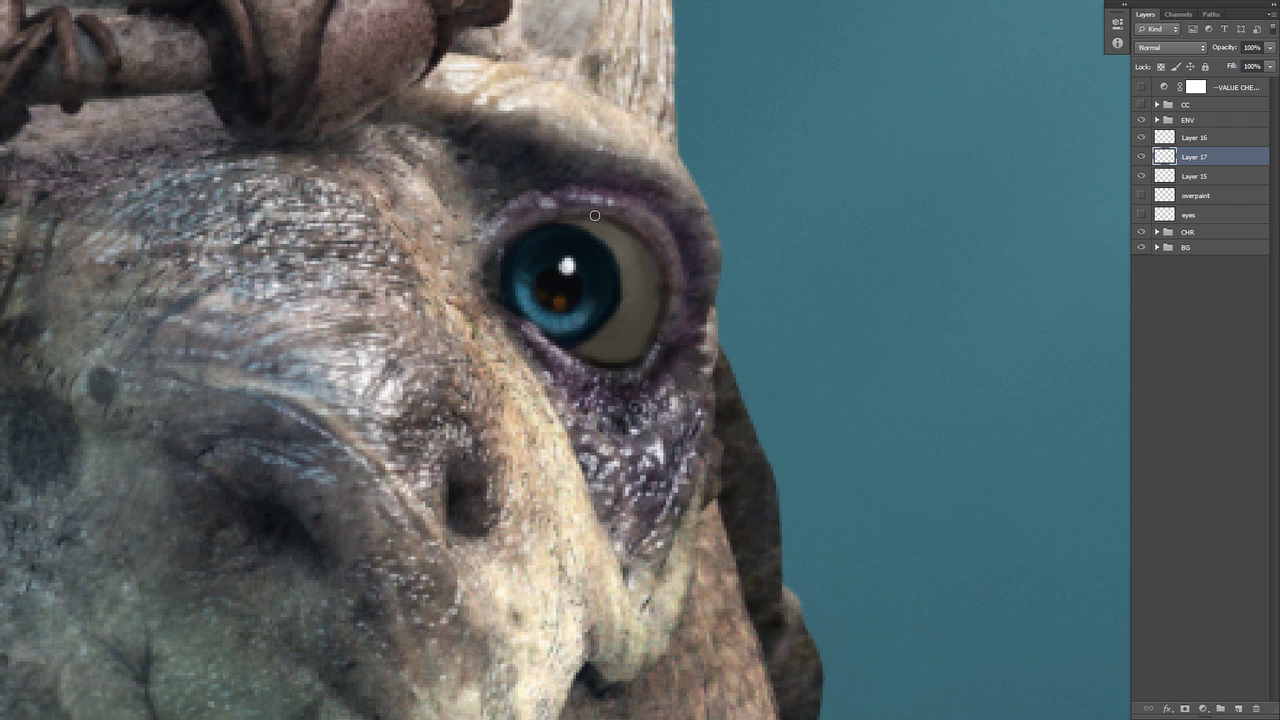
Compare the eye with Layers 17 and 16 hidden and shown, making Layer 16 active.
{"action": "scroll", "coordinate": [554, 263], "scroll_direction": "down", "scroll_amount": 2}
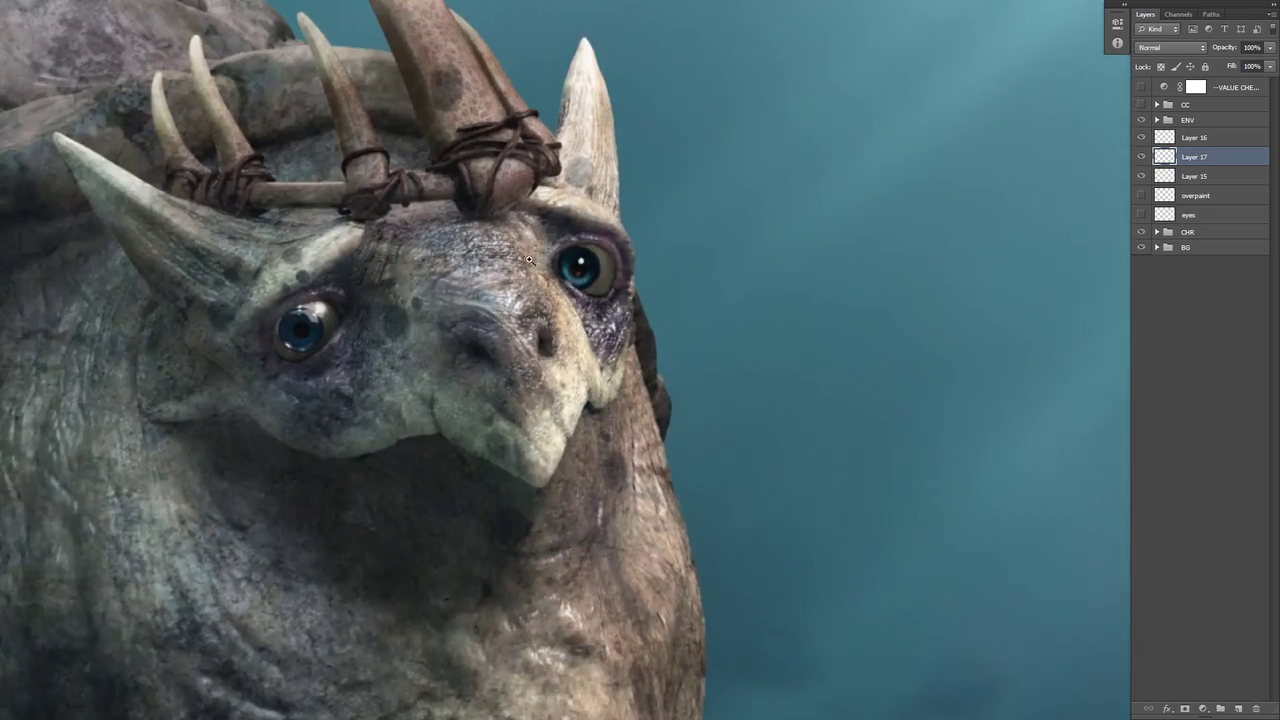
{"action": "scroll", "coordinate": [548, 268], "scroll_direction": "up", "scroll_amount": 2}
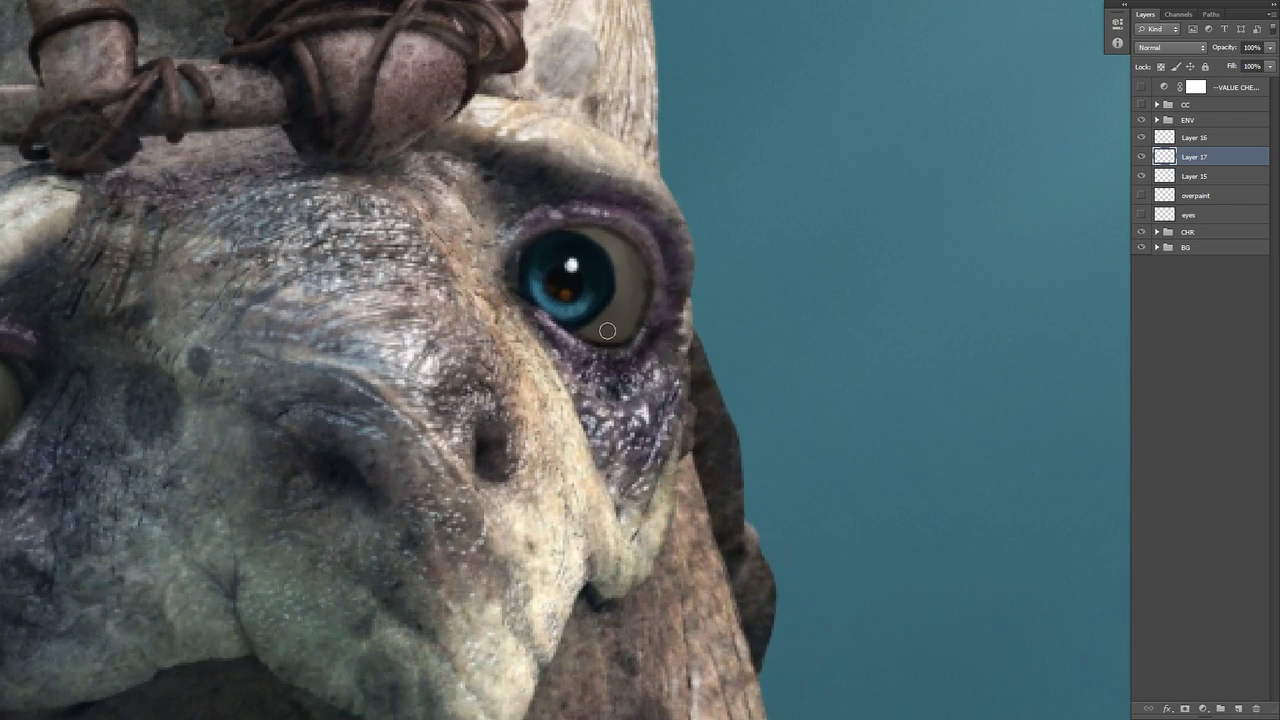
{"action": "scroll", "coordinate": [627, 315], "scroll_direction": "down", "scroll_amount": 1}
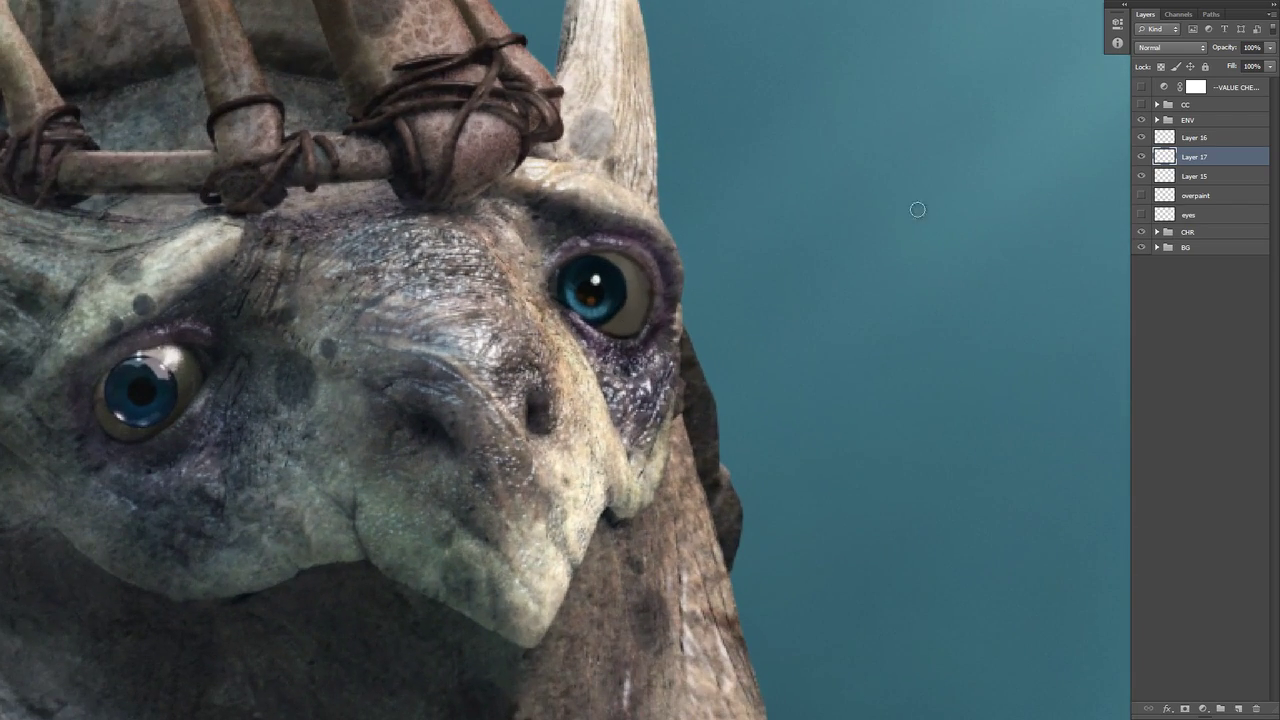
{"action": "left_click", "coordinate": [1141, 156]}
{"action": "left_click", "coordinate": [1190, 141]}
{"action": "left_click", "coordinate": [1141, 137]}
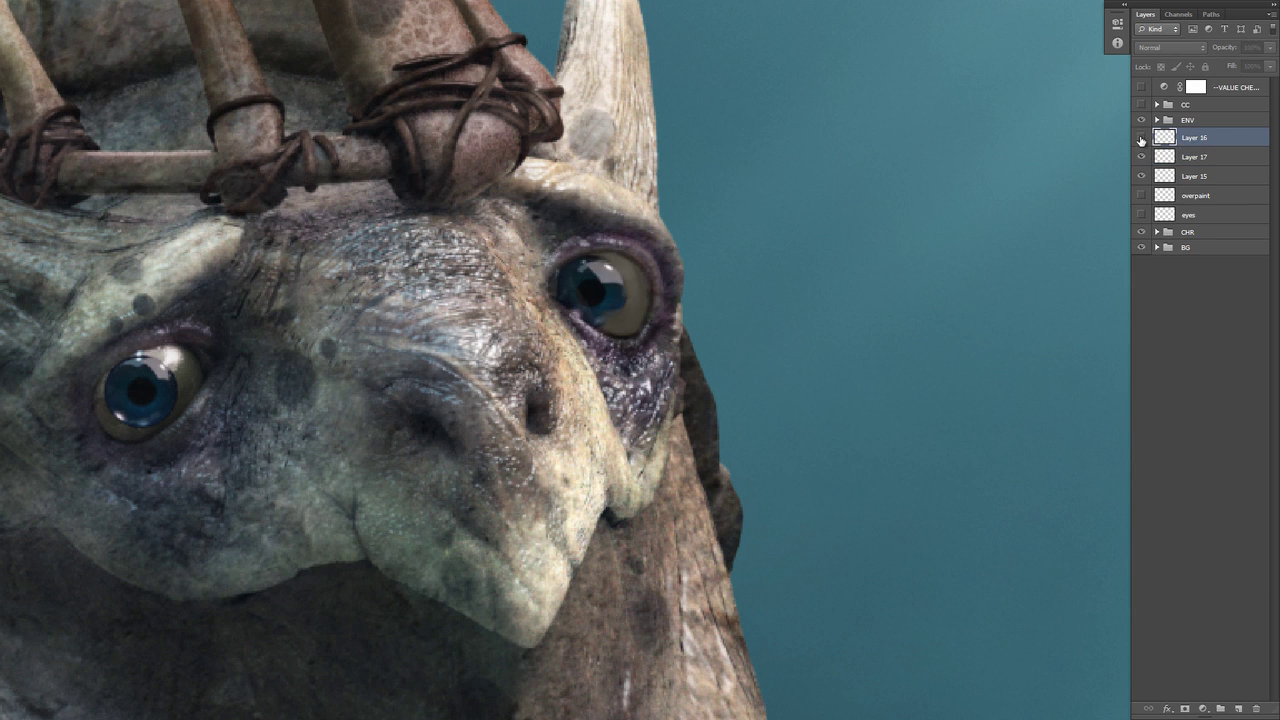
Copy the painted eyeball onto the left eye, merge it into Layer 17, then copy the iris there.
{"action": "mouse_move", "coordinate": [605, 288]}
{"action": "left_mouse_down"}
{"action": "mouse_move", "coordinate": [672, 274]}
{"action": "mouse_move", "coordinate": [234, 390]}
{"action": "left_mouse_up"}
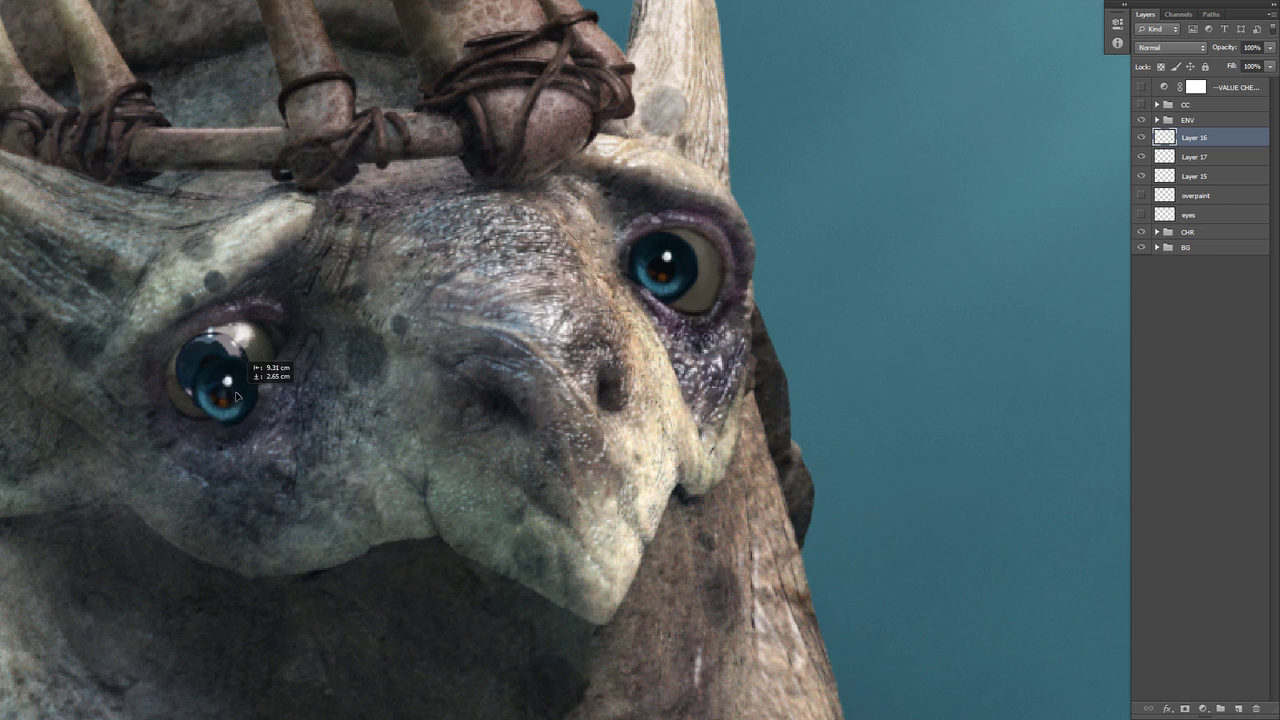
{"action": "left_click_drag", "start_coordinate": [234, 390], "coordinate": [672, 290]}
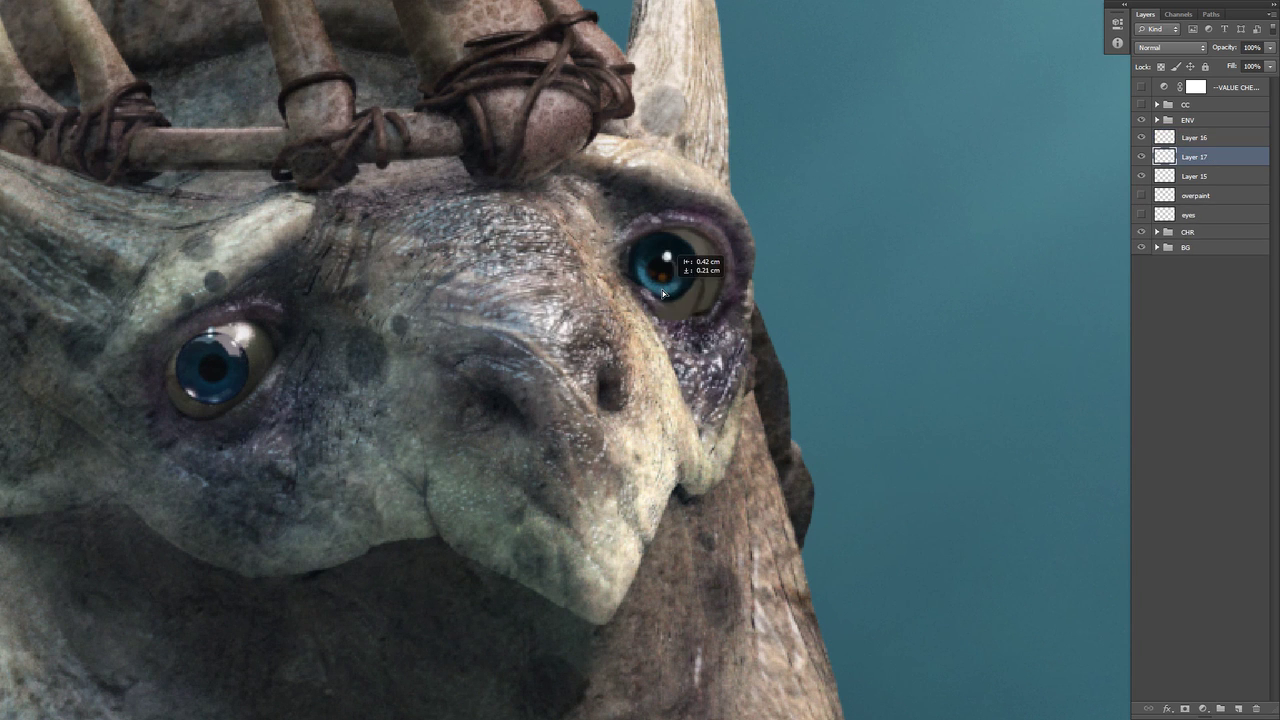
{"action": "key", "text": "ctrl+e"}
{"action": "key", "text": "alt+bracketright"}
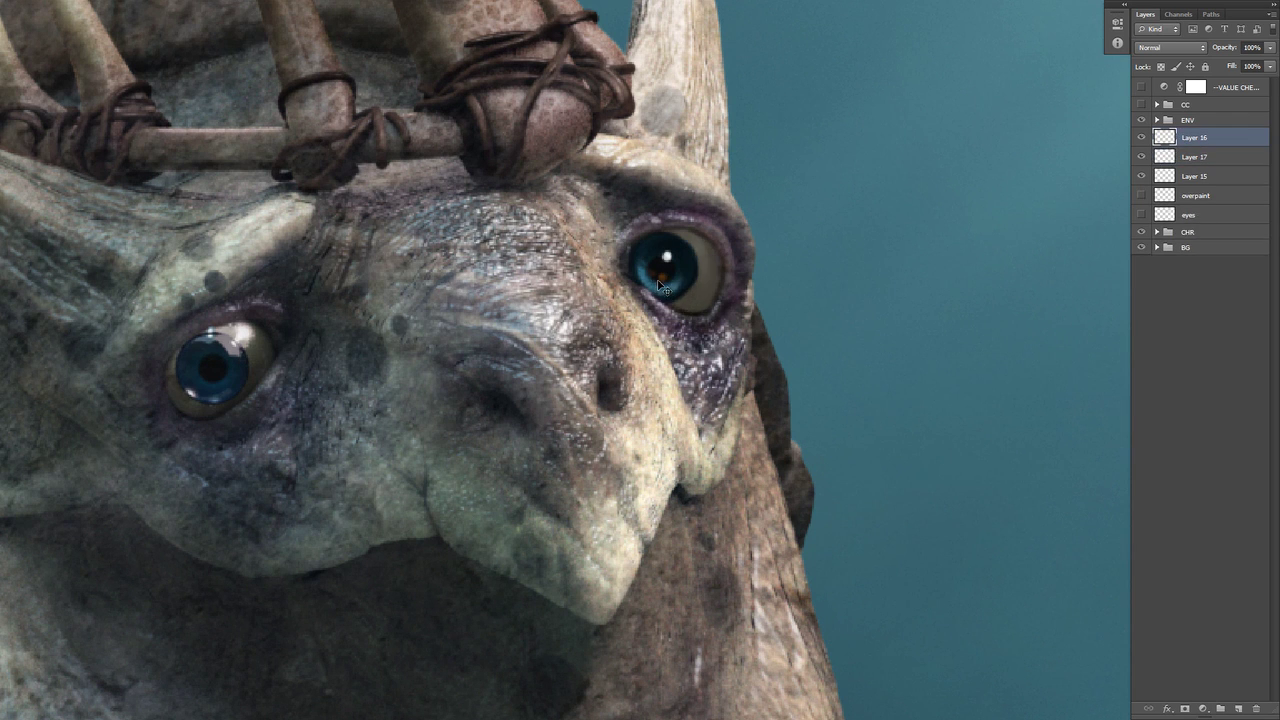
{"action": "left_click_drag", "start_coordinate": [660, 280], "coordinate": [208, 382]}
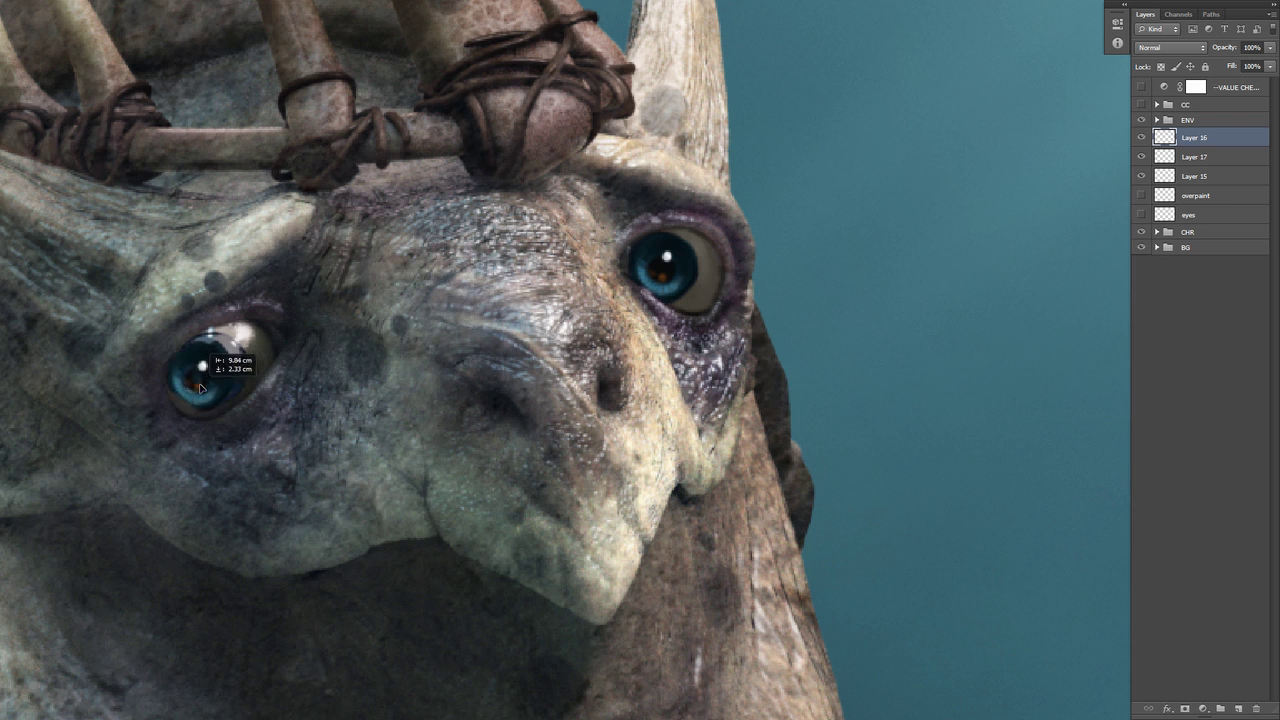
Pan the view to show the turtle's whole head.
{"action": "scroll", "coordinate": [341, 432], "scroll_direction": "down", "scroll_amount": 2}
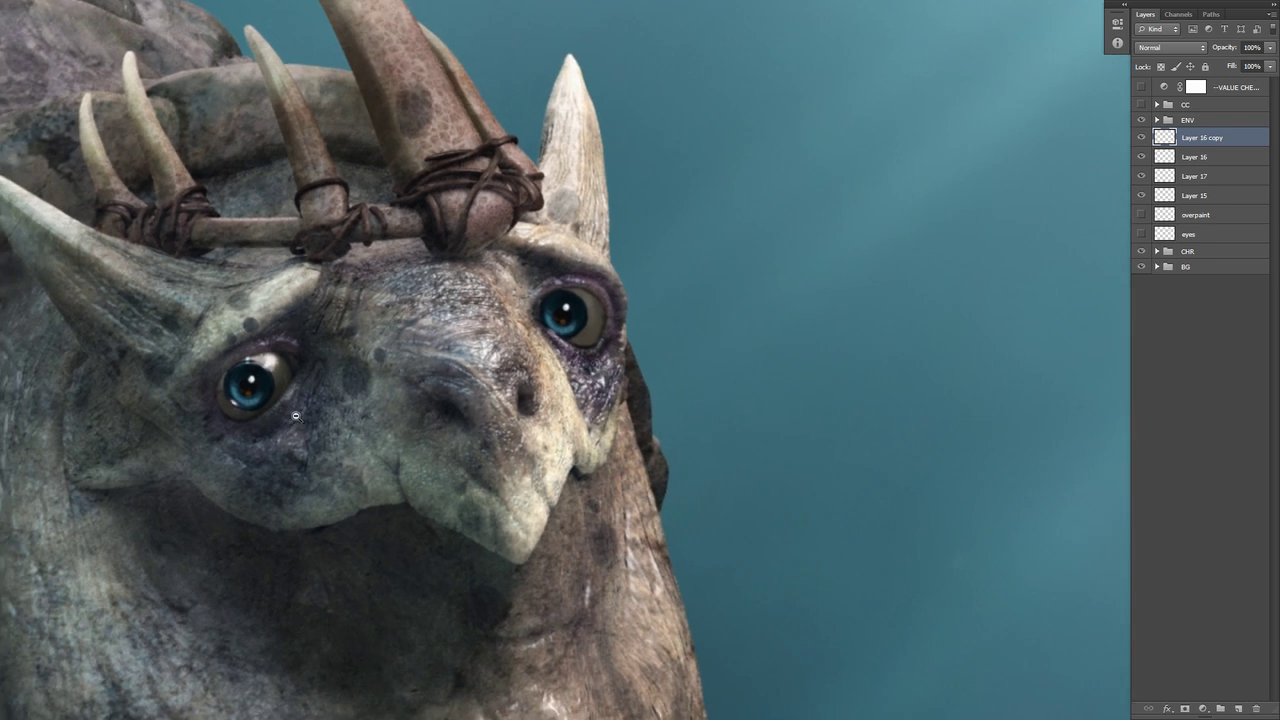
{"action": "left_click_drag", "start_coordinate": [620, 310], "coordinate": [661, 305]}
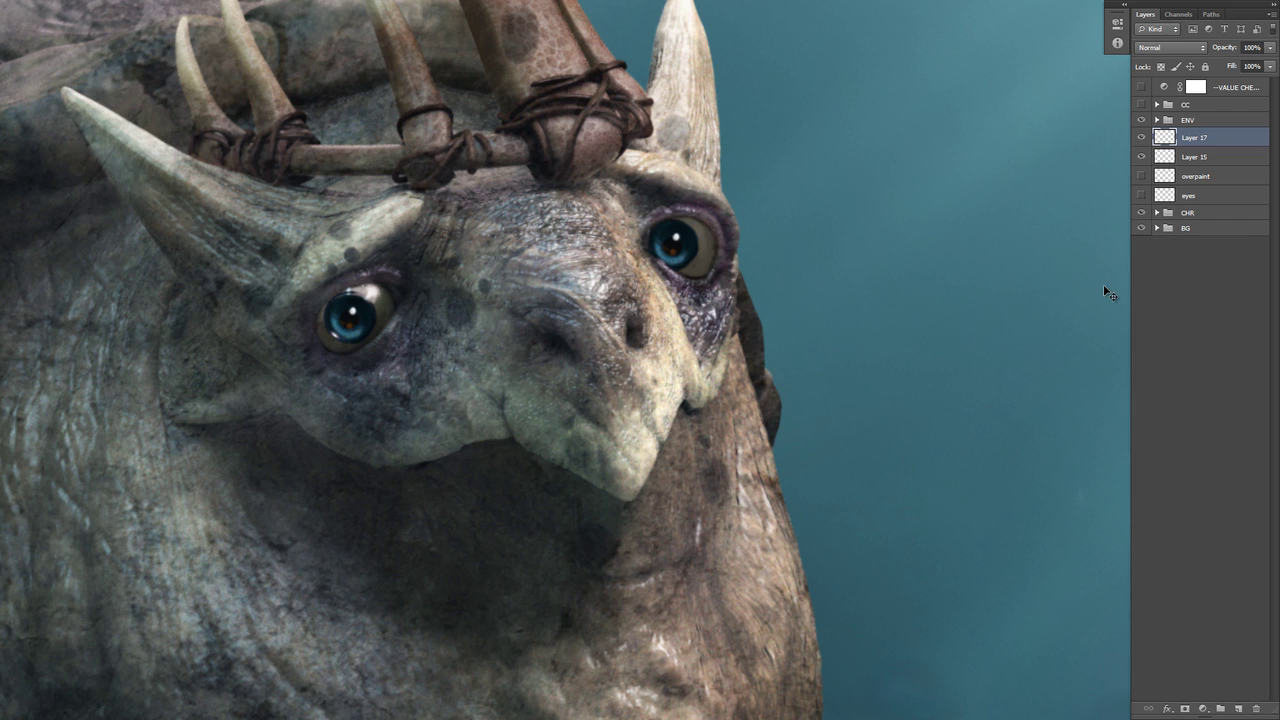
{"action": "key", "text": "ctrl+u"}
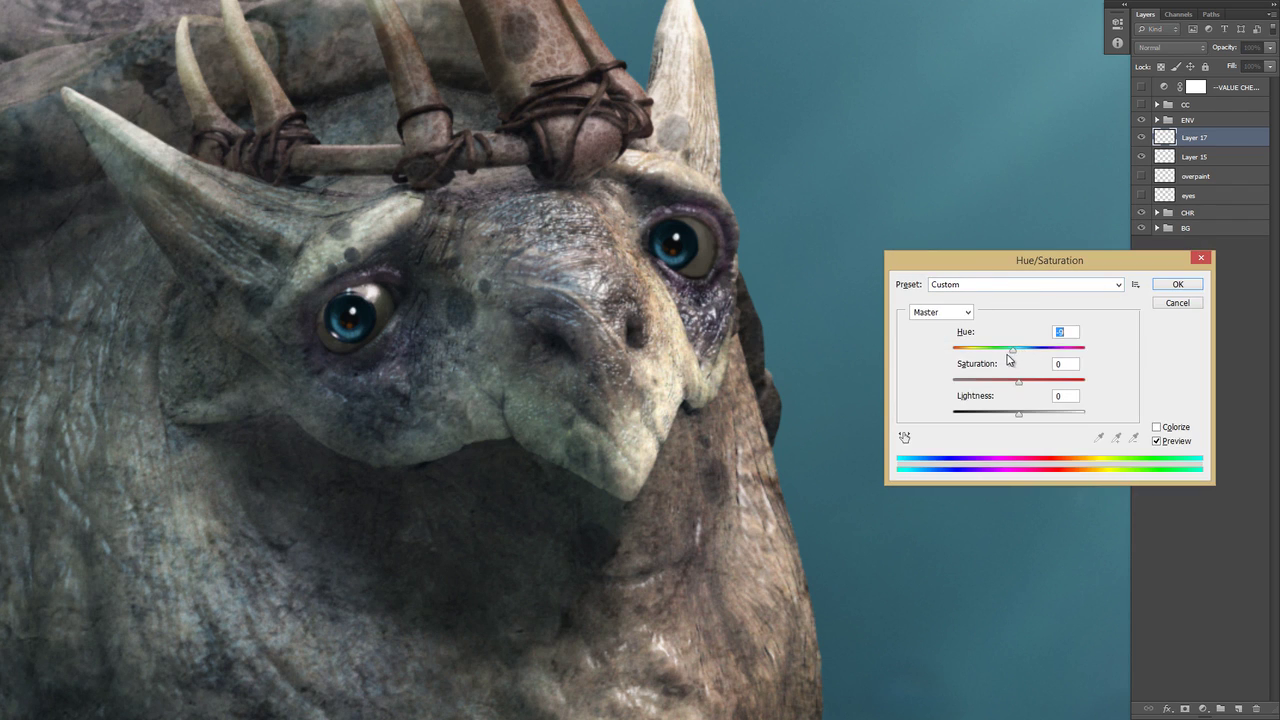
{"action": "left_click_drag", "start_coordinate": [1008, 352], "coordinate": [940, 356]}
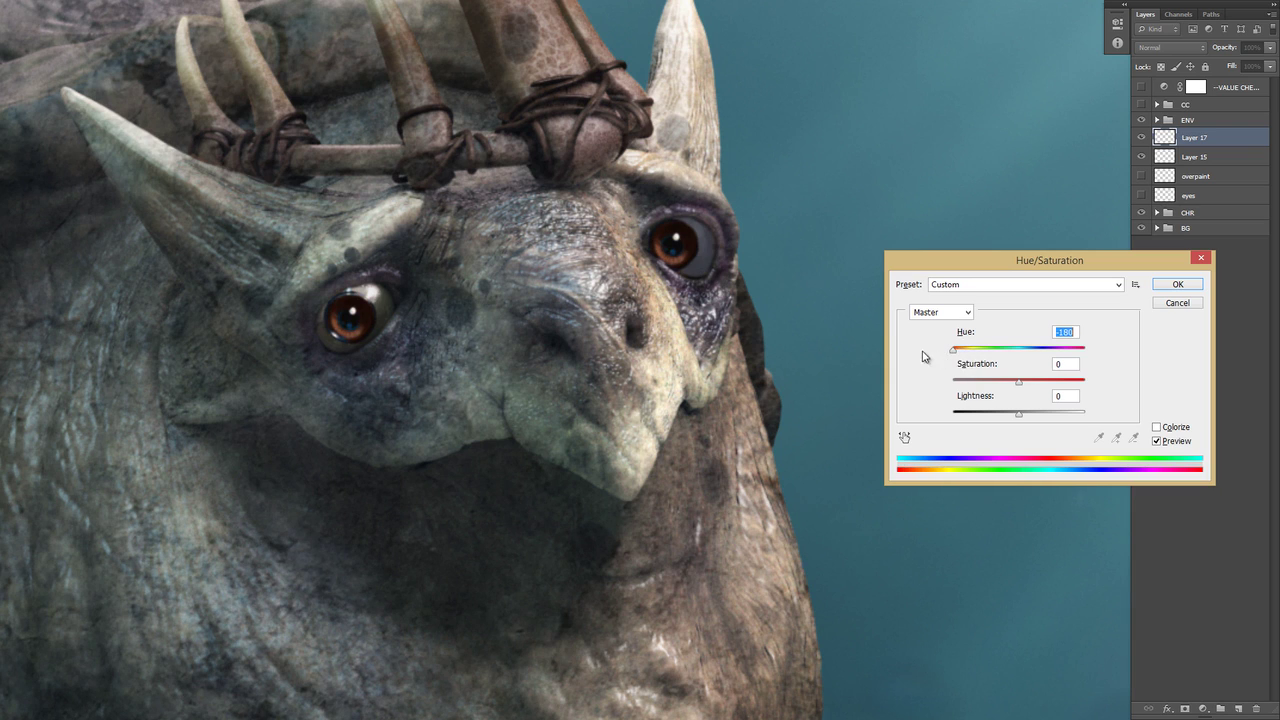
{"action": "left_click_drag", "start_coordinate": [924, 356], "coordinate": [1086, 355]}
{"action": "key", "text": "Escape"}
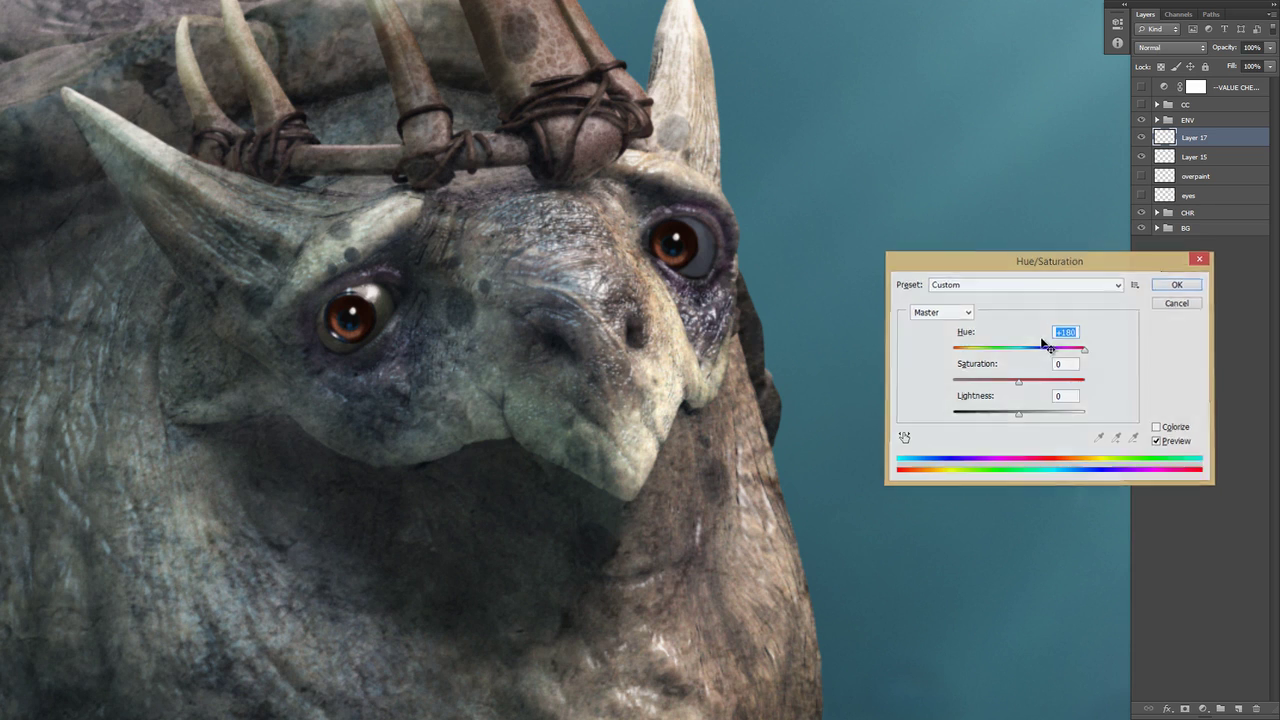